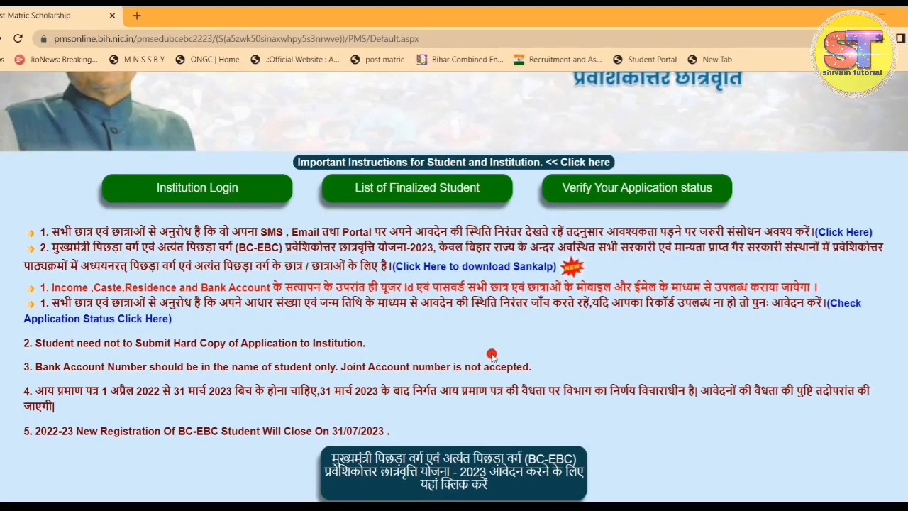
# - Open the BC-EBC 2023 scholarship application link, accept the eligibility notice and open the login for already registered students
pyautogui.scroll(3, 420, 350)
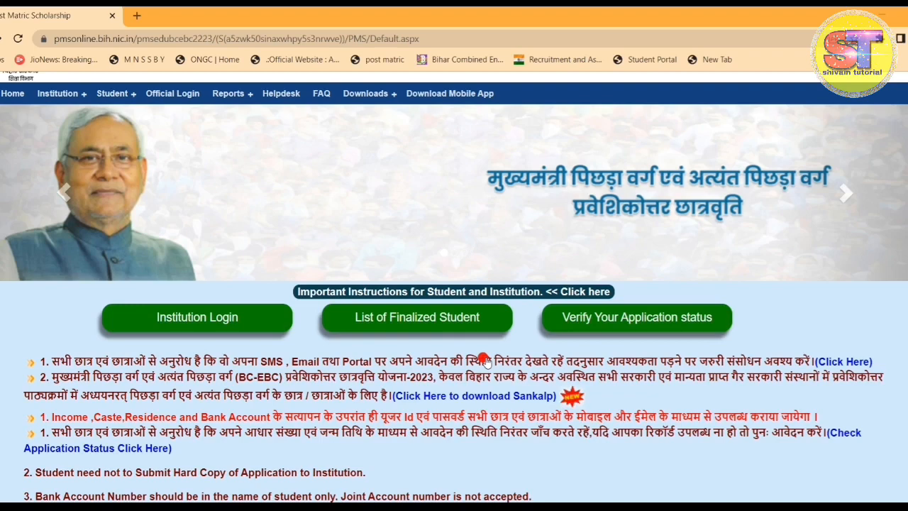
pyautogui.scroll(-3, 460, 370)
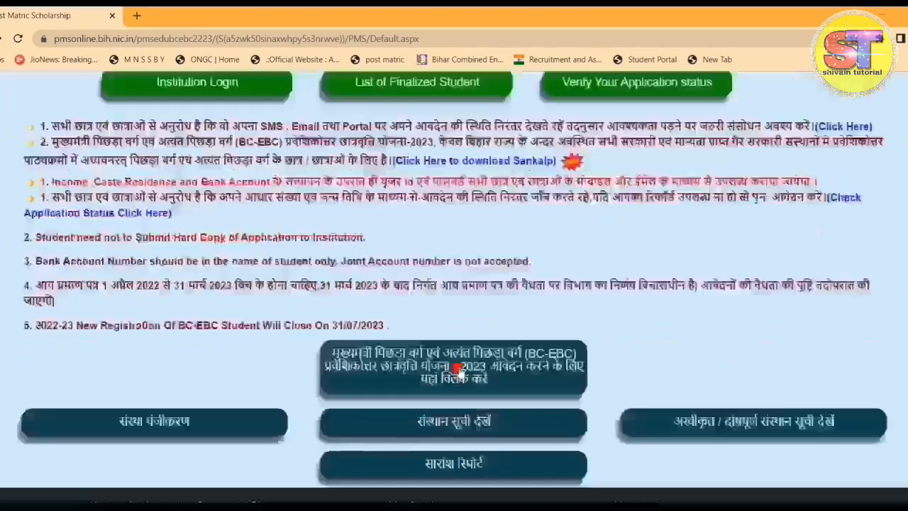
pyautogui.scroll(1, 458, 370)
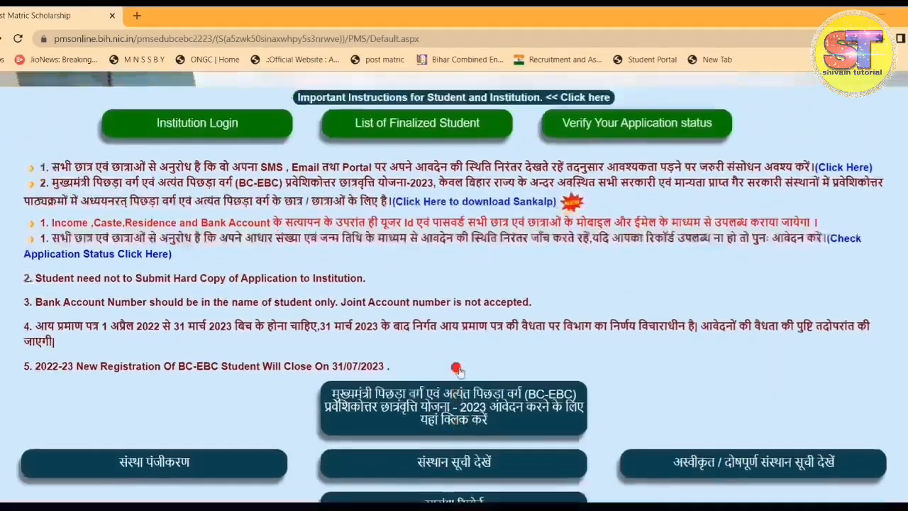
pyautogui.click(460, 415)
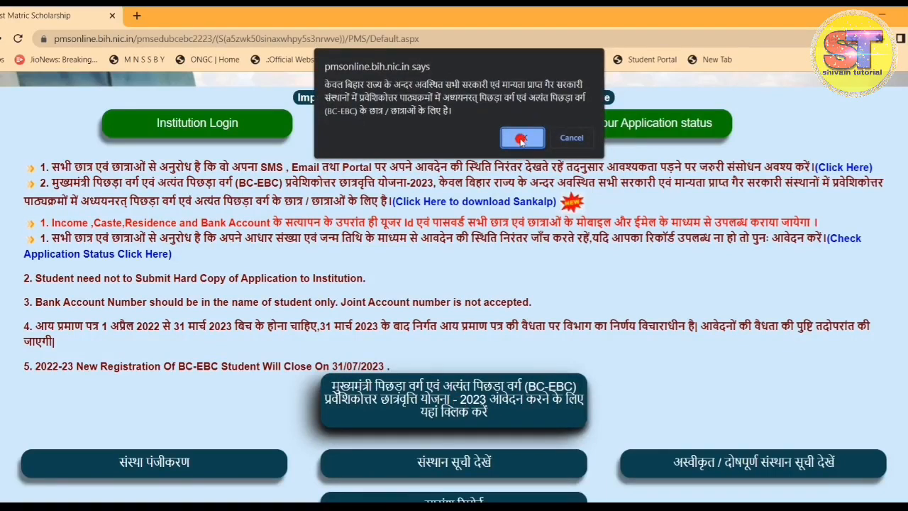
pyautogui.click(521, 139)
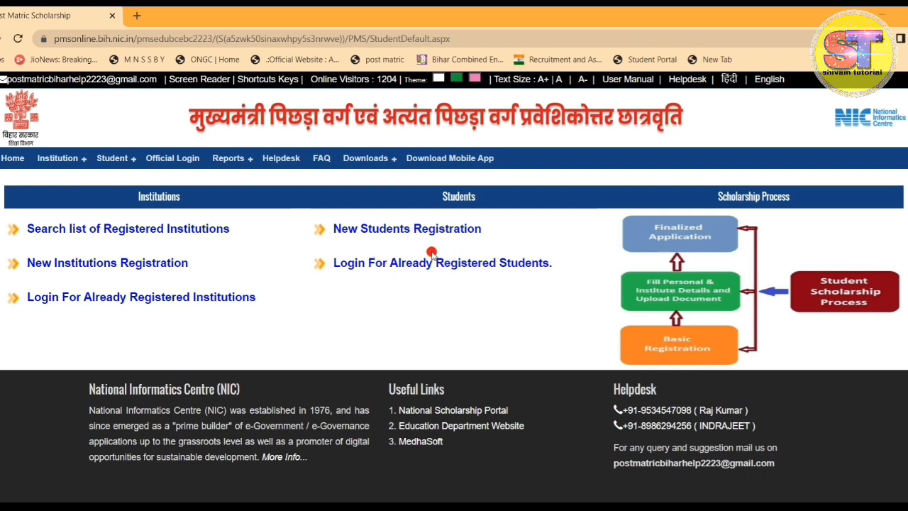
pyautogui.click(396, 264)
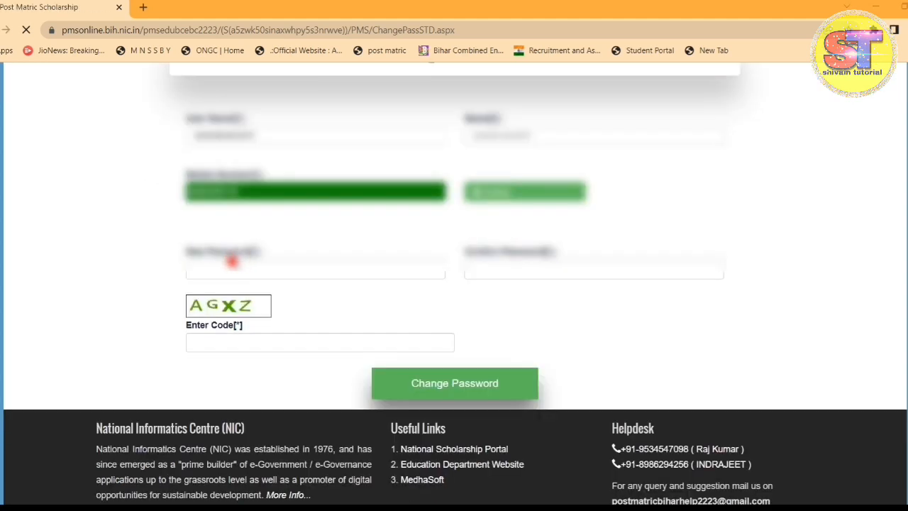
# - Fill in the new password and its confirmation, and submit the password change
pyautogui.click(232, 262)
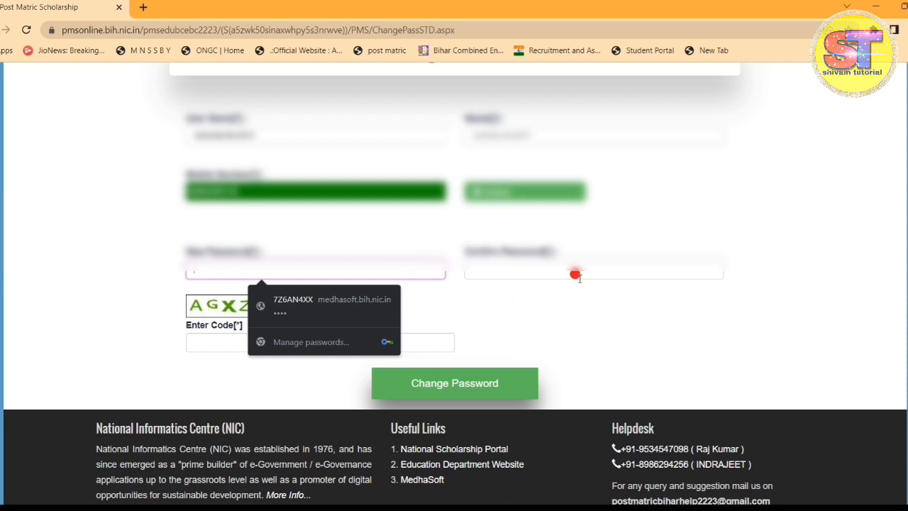
pyautogui.click(558, 269)
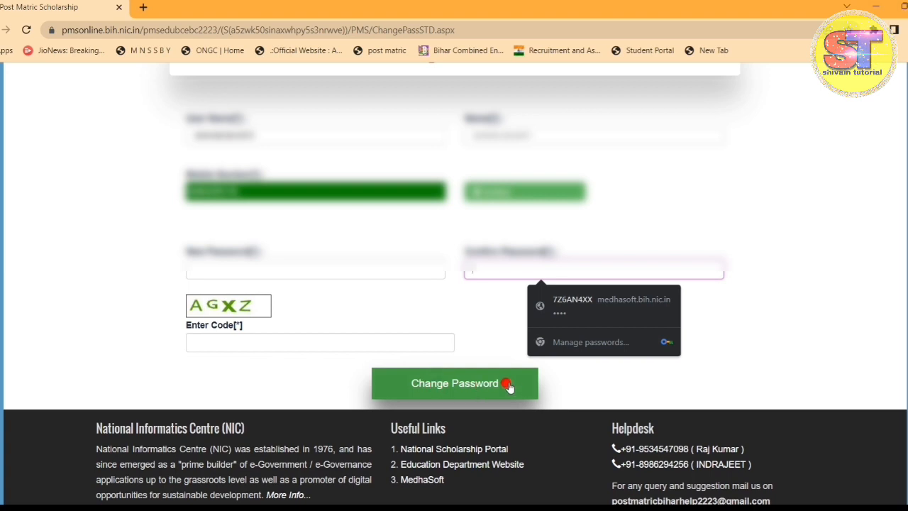
pyautogui.click(489, 395)
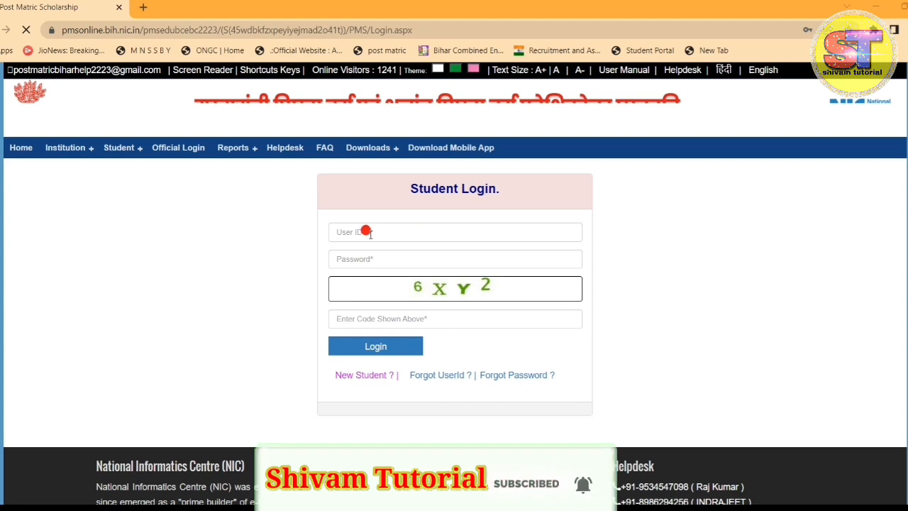
# - Log in as a student with the user ID, account password and displayed verification code
pyautogui.click(345, 231)
pyautogui.click(341, 257)
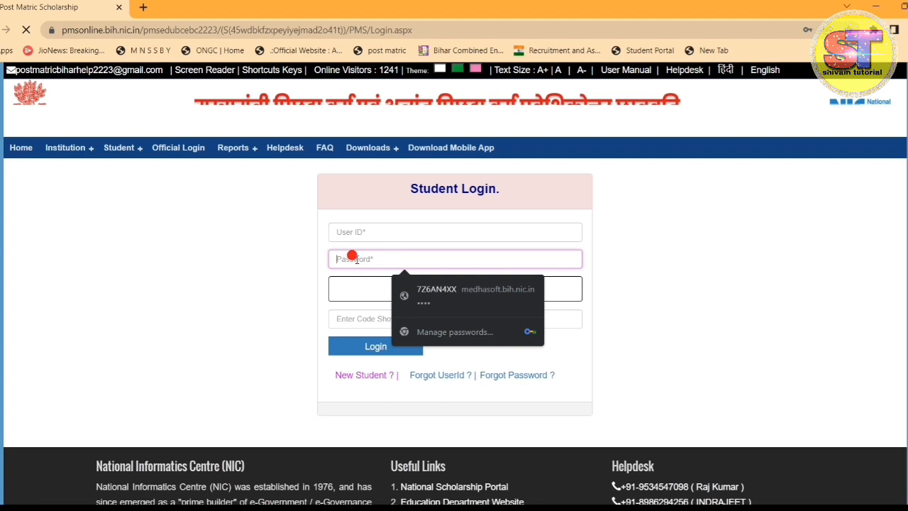
pyautogui.click(382, 325)
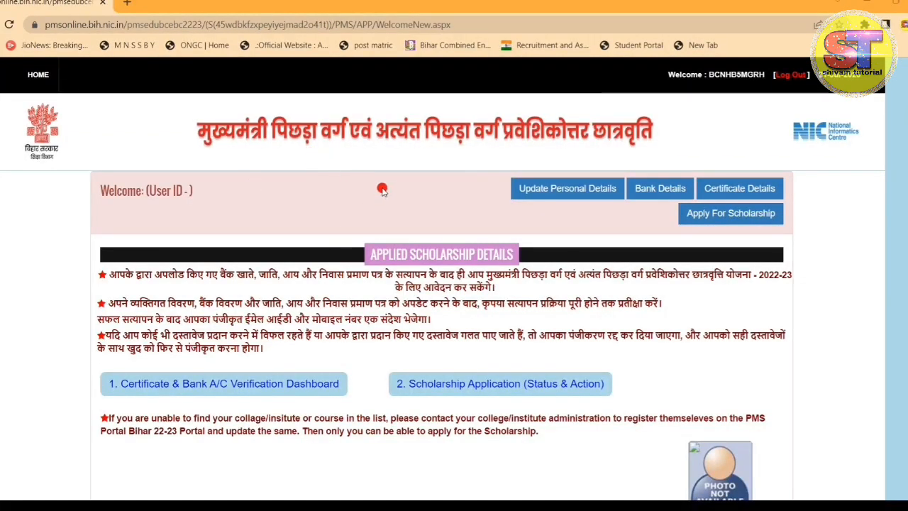
# - Upload the student's photo to the profile and go back to the home page
pyautogui.scroll(-2, 344, 201)
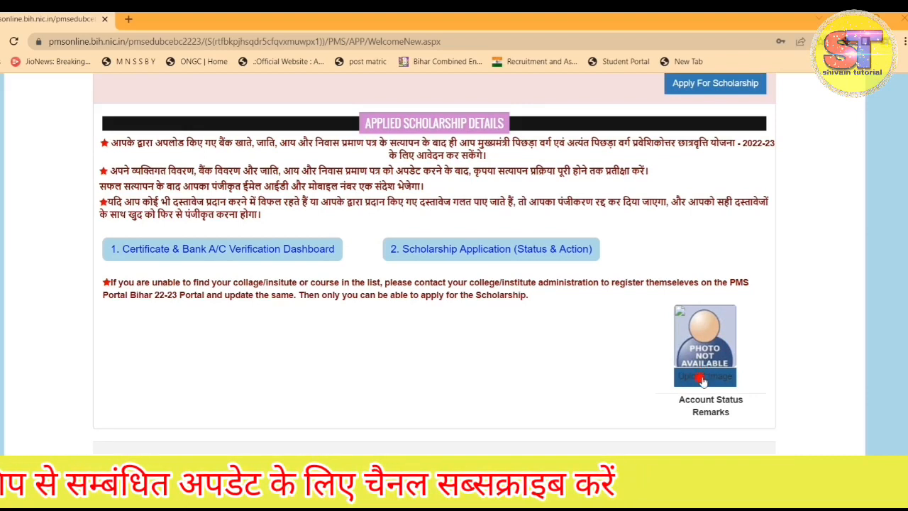
pyautogui.click(703, 379)
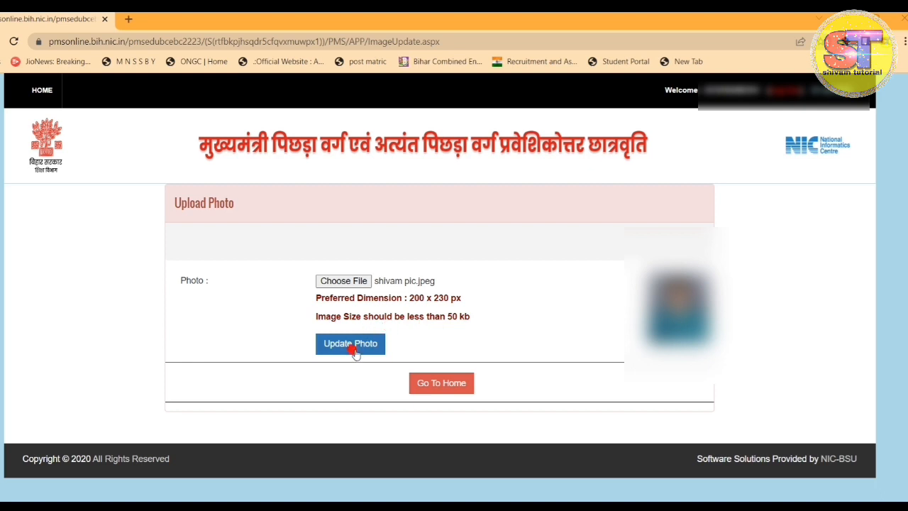
pyautogui.click(355, 351)
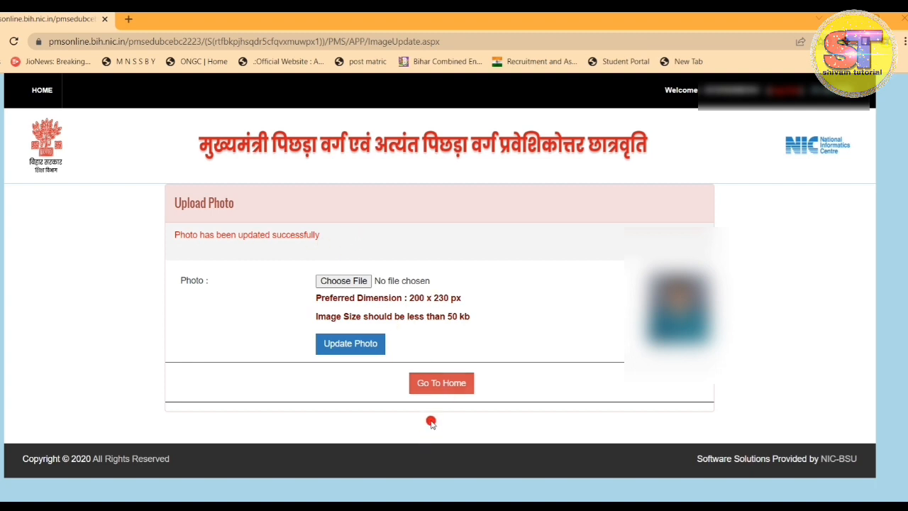
pyautogui.click(441, 384)
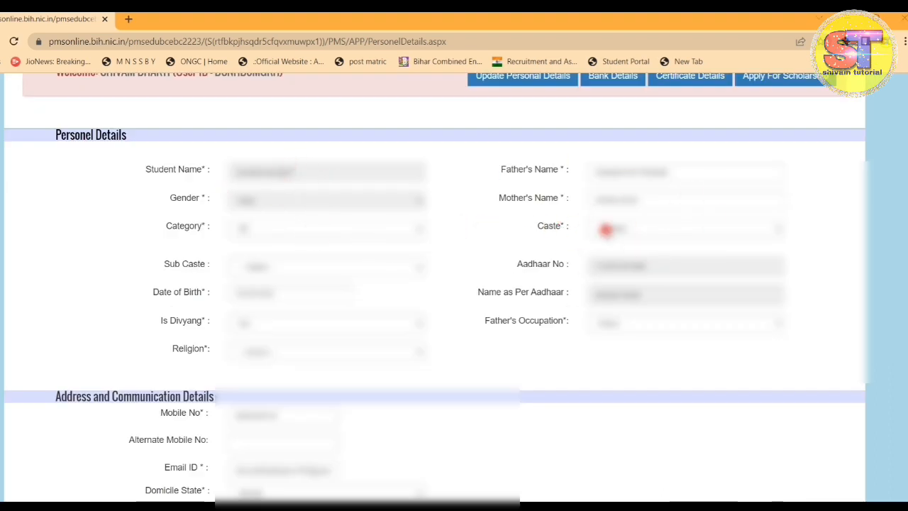
# - Look through the caste and sub caste choices in the personal details form
pyautogui.click(617, 228)
pyautogui.scroll(-5, 628, 288)
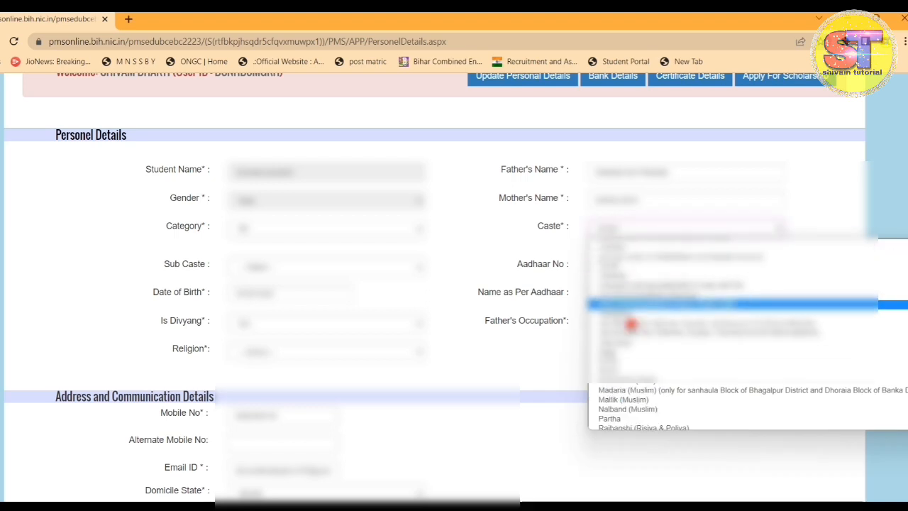
pyautogui.click(471, 257)
pyautogui.click(305, 268)
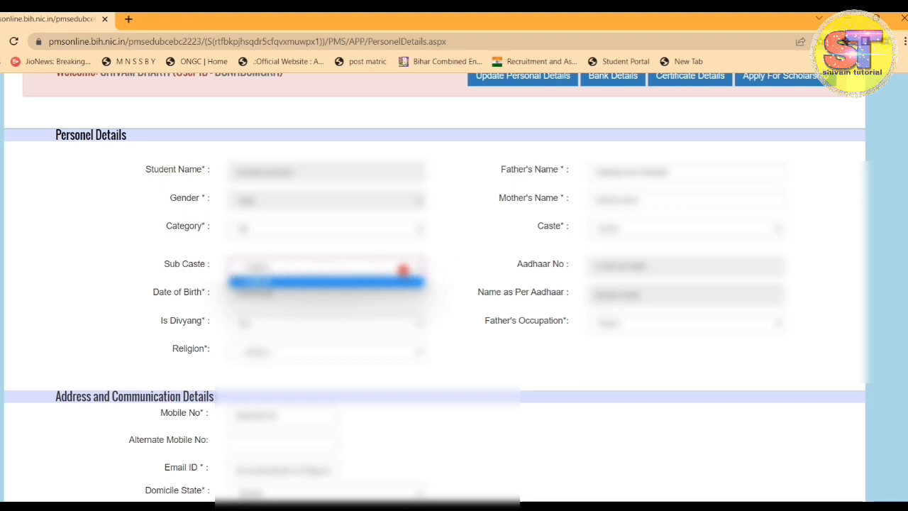
pyautogui.click(459, 264)
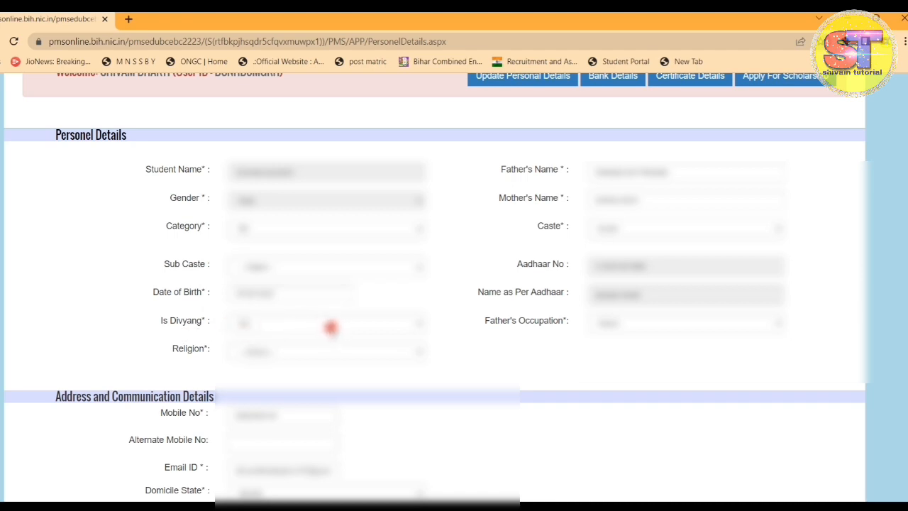
# - Set the father's occupation to Farmer and the religion to Hindu in the personal details
pyautogui.click(645, 324)
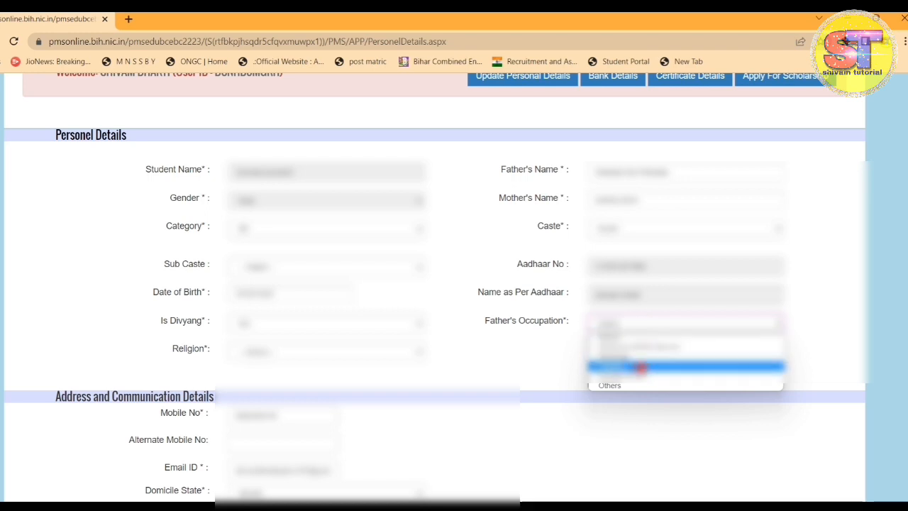
pyautogui.click(630, 366)
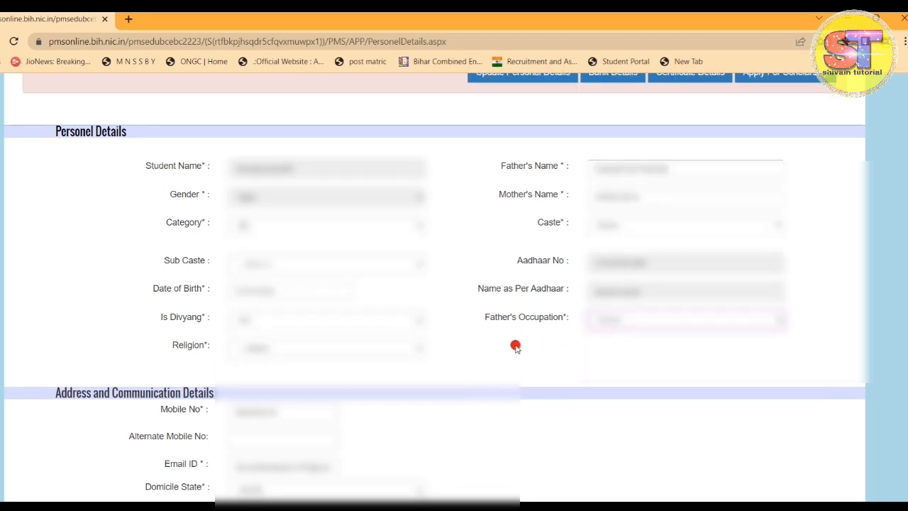
pyautogui.scroll(-1, 440, 329)
pyautogui.click(341, 288)
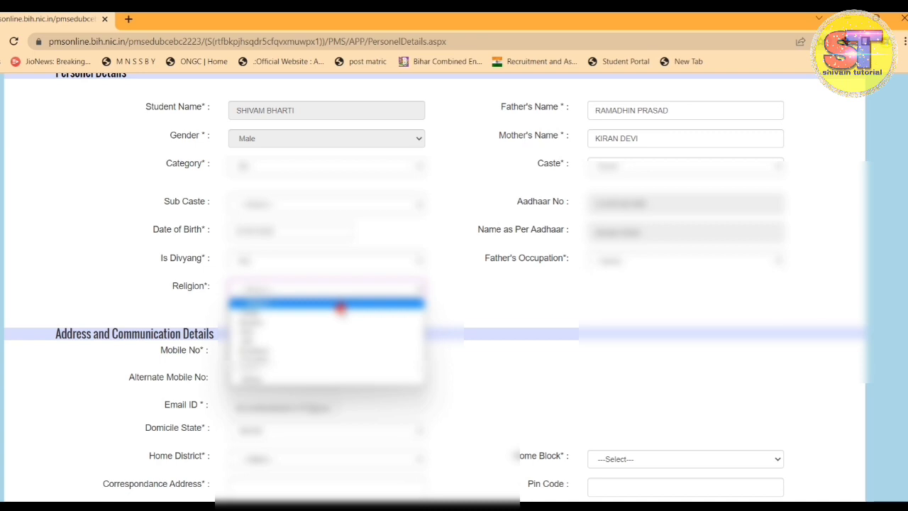
pyautogui.click(341, 306)
# - Examine the home district and home block choices, the pin code field and the same-address option in Address and Communication Details
pyautogui.scroll(-3, 305, 116)
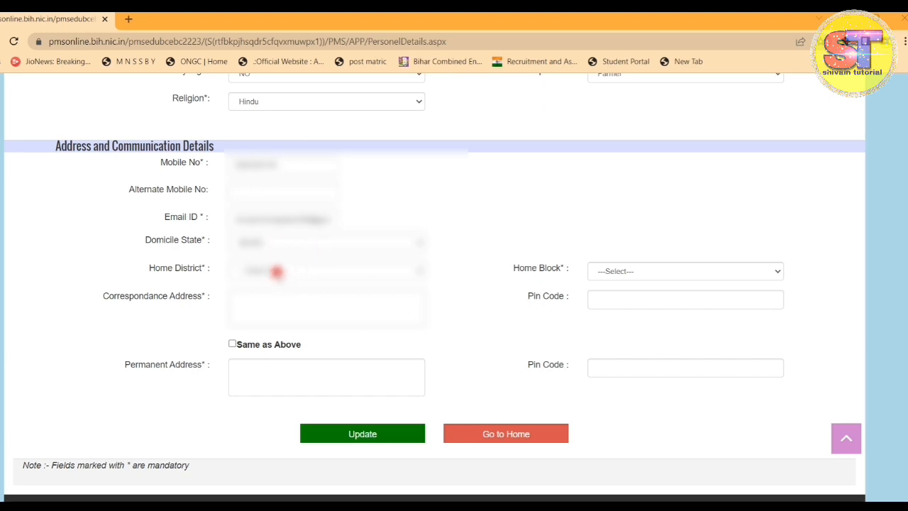
pyautogui.click(276, 272)
pyautogui.scroll(-5, 298, 337)
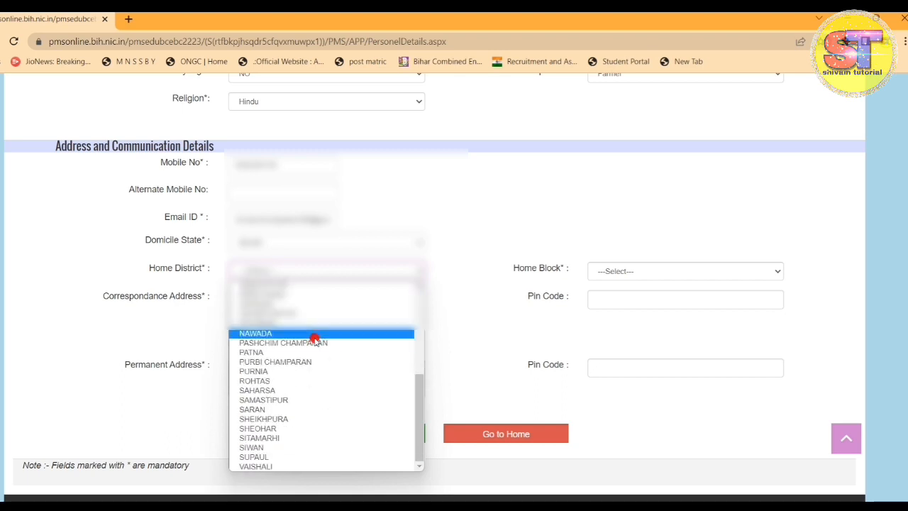
pyautogui.click(437, 334)
pyautogui.click(635, 270)
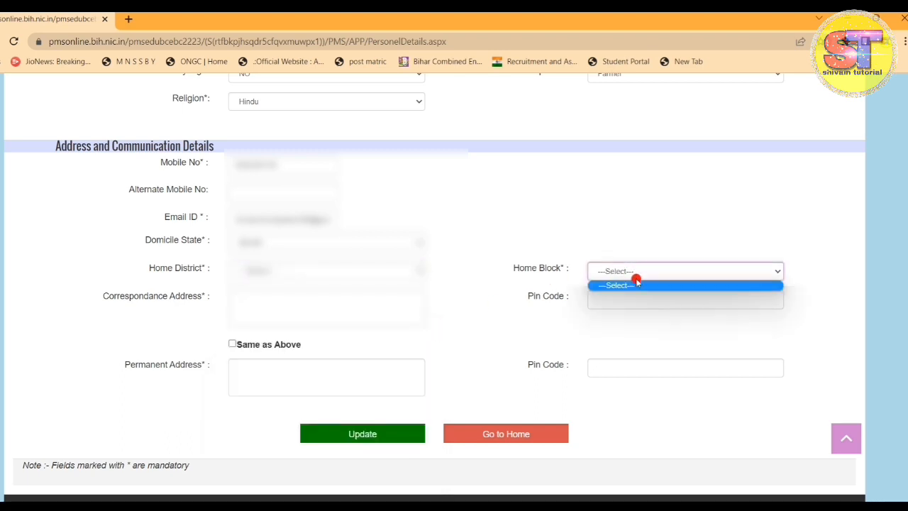
pyautogui.click(492, 315)
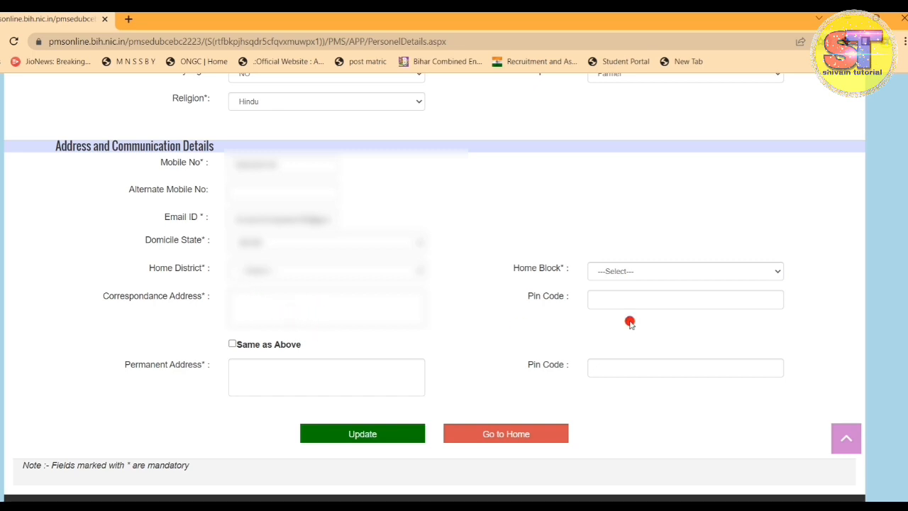
pyautogui.click(611, 301)
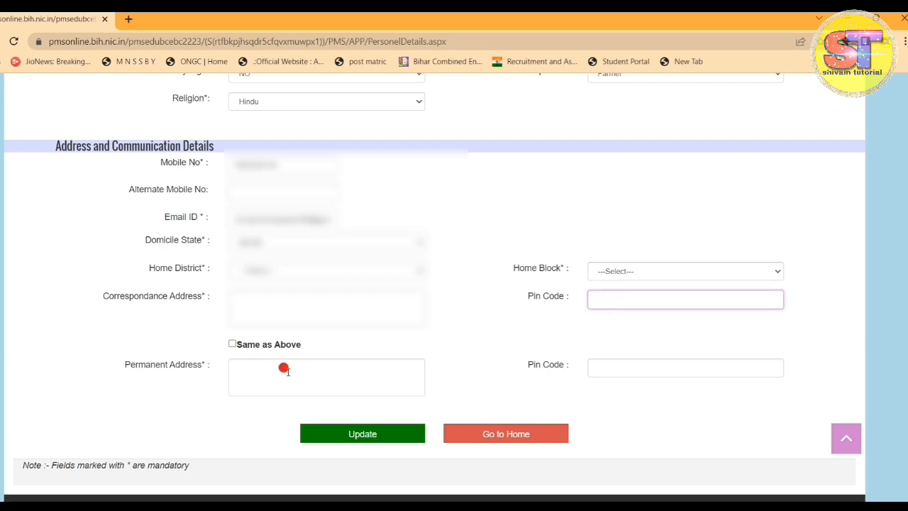
pyautogui.click(232, 343)
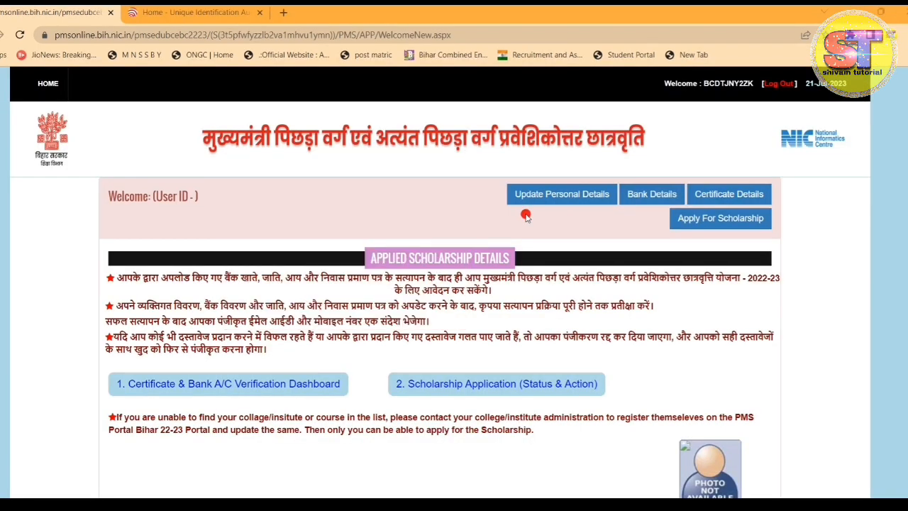
# - Review the saved bank details and the residential, income and caste certificate details
pyautogui.click(648, 202)
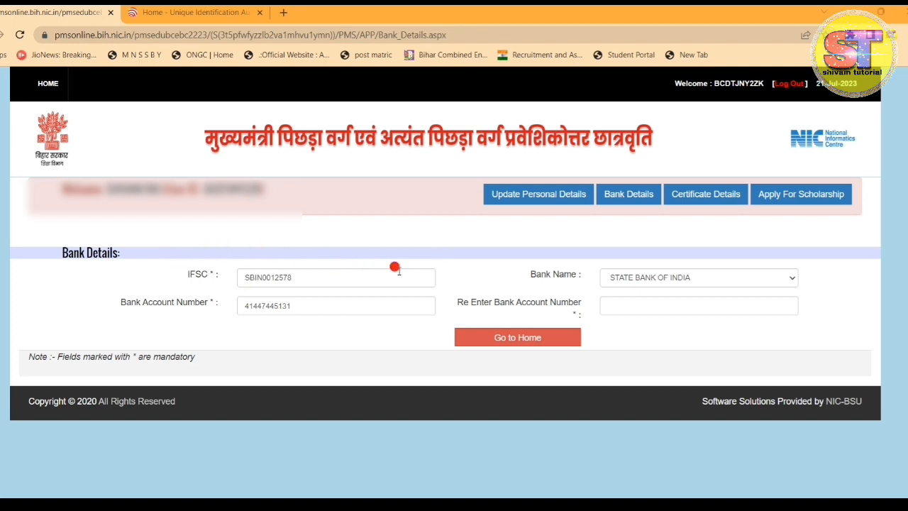
pyautogui.click(699, 198)
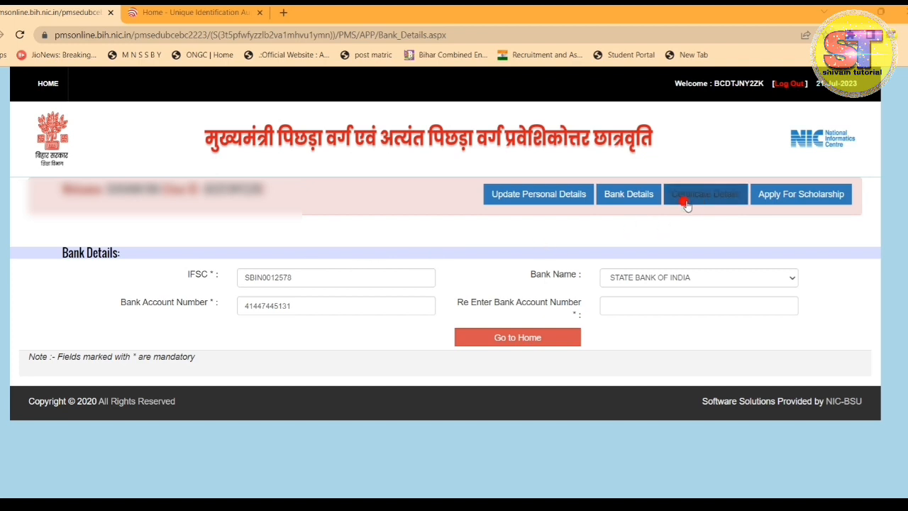
pyautogui.click(684, 196)
pyautogui.scroll(-3, 277, 156)
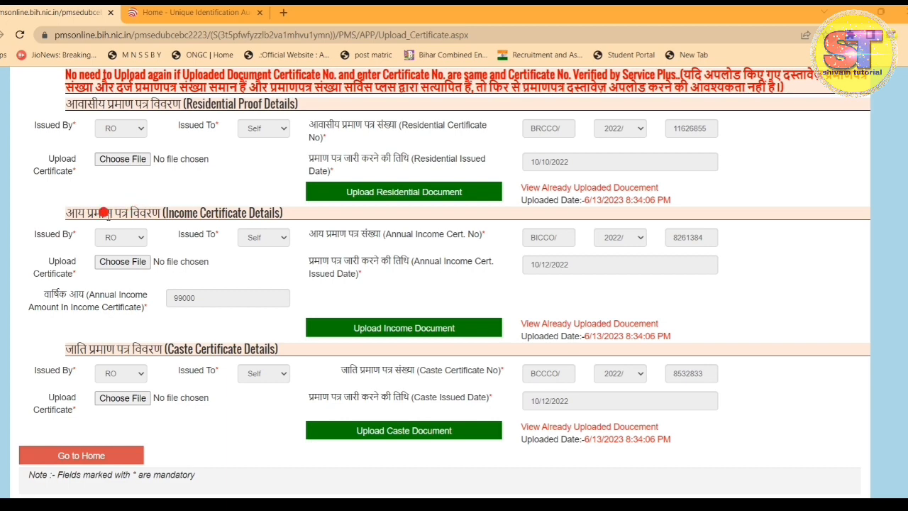
pyautogui.scroll(1, 422, 340)
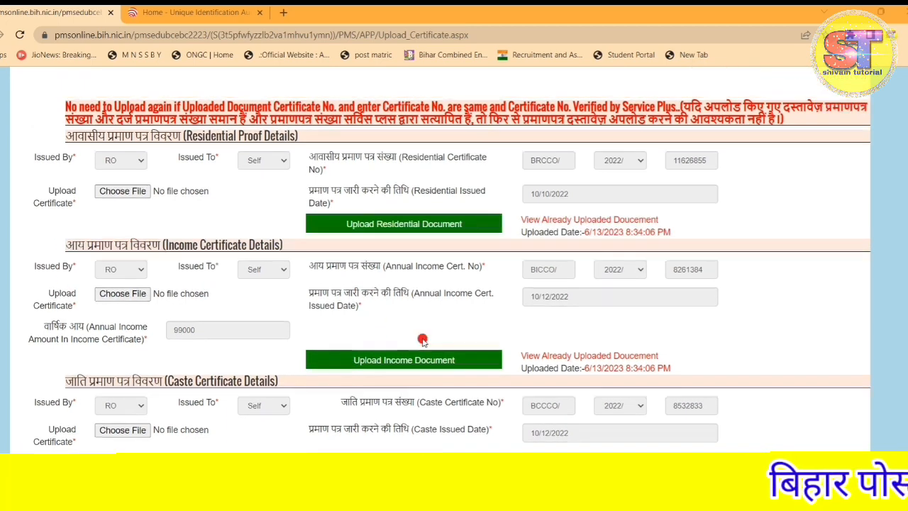
pyautogui.scroll(1, 422, 341)
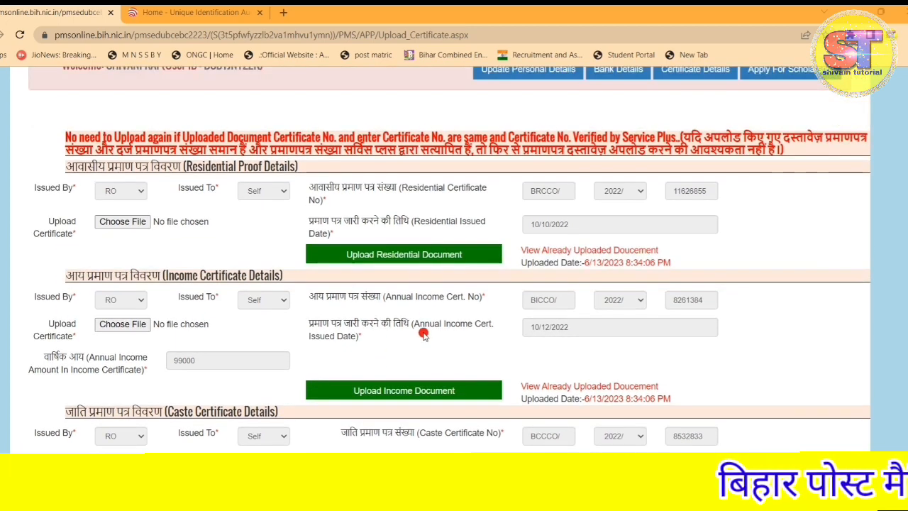
# - Return to the home page and open the scholarship application form at the institution and course details
pyautogui.click(476, 256)
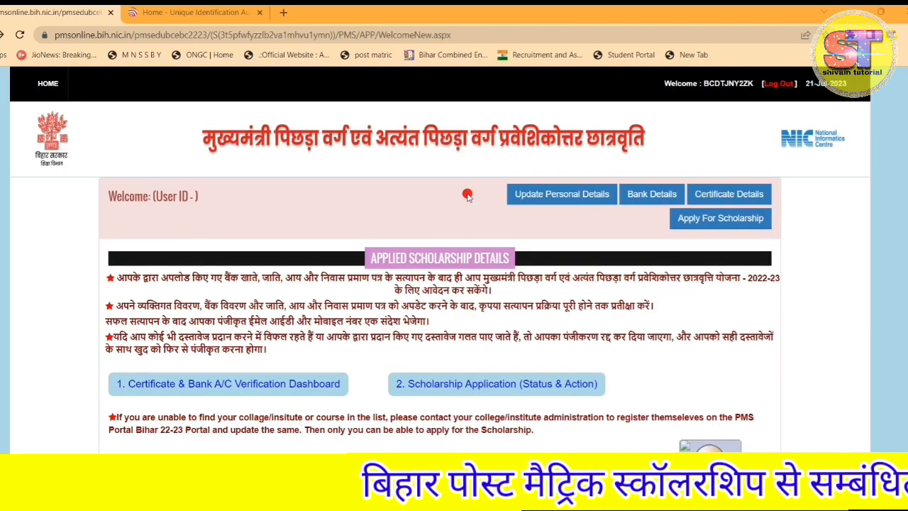
pyautogui.click(705, 221)
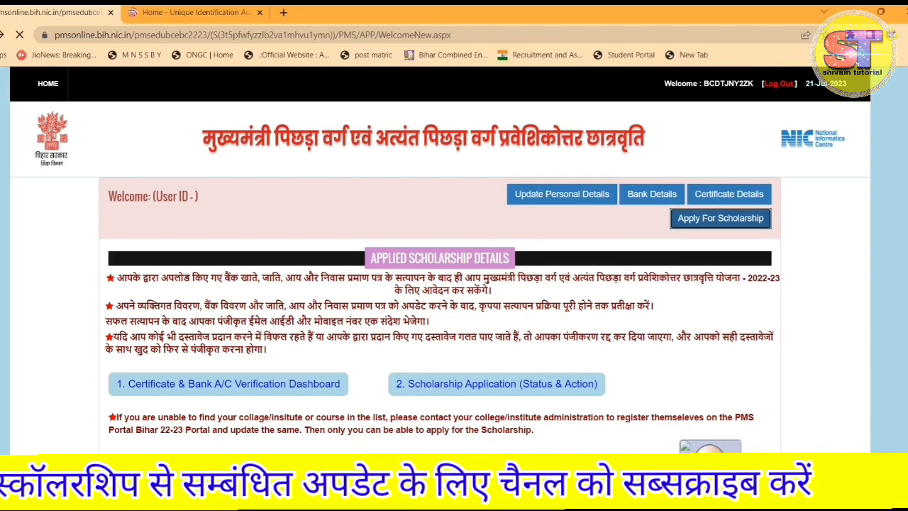
pyautogui.scroll(-1, 142, 170)
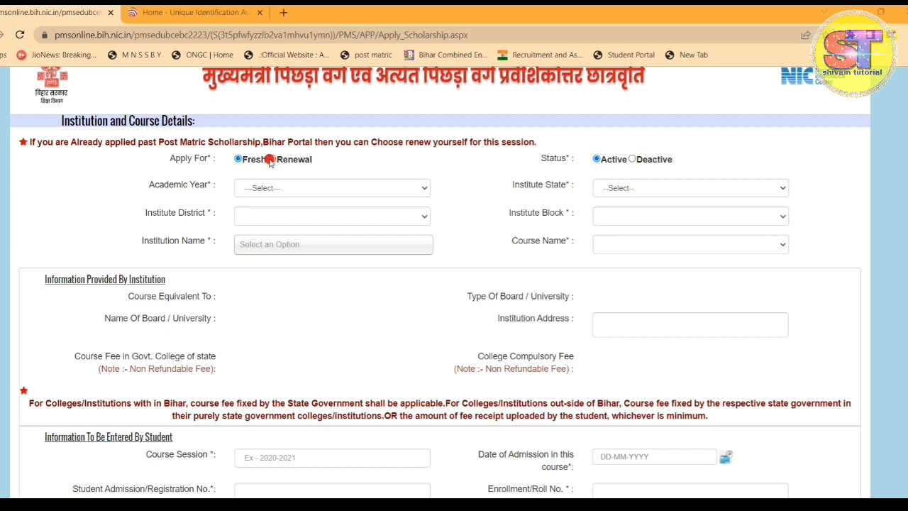
# - Apply as Fresh with Active status for academic year 2022-2023 and institute state BIHAR
pyautogui.click(244, 162)
pyautogui.click(275, 190)
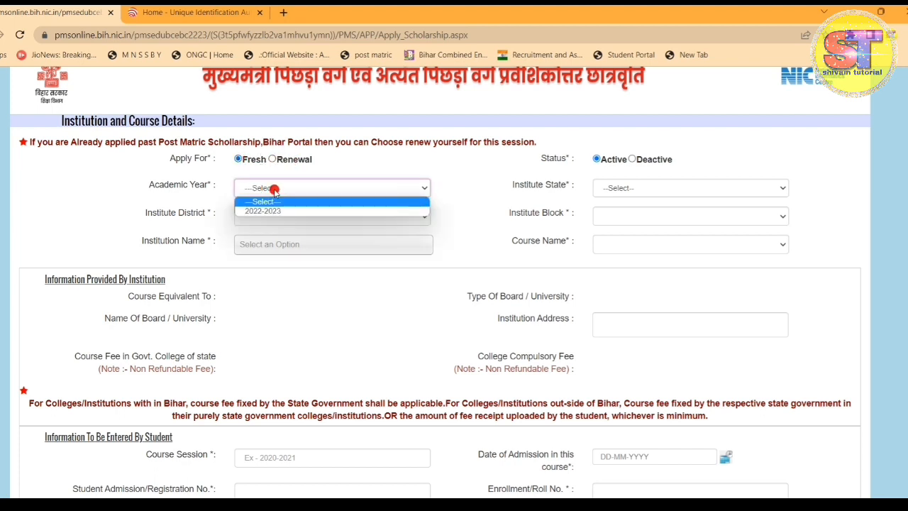
pyautogui.click(273, 212)
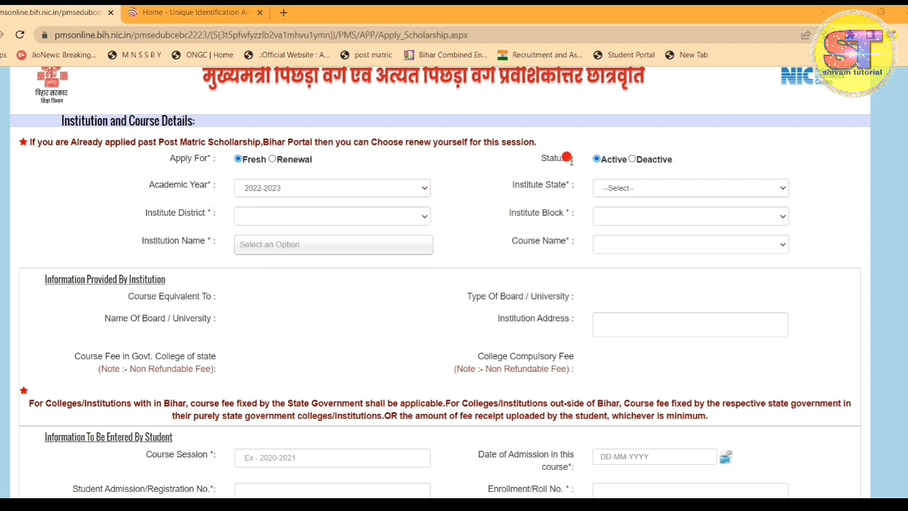
pyautogui.click(598, 159)
pyautogui.click(609, 186)
pyautogui.click(612, 208)
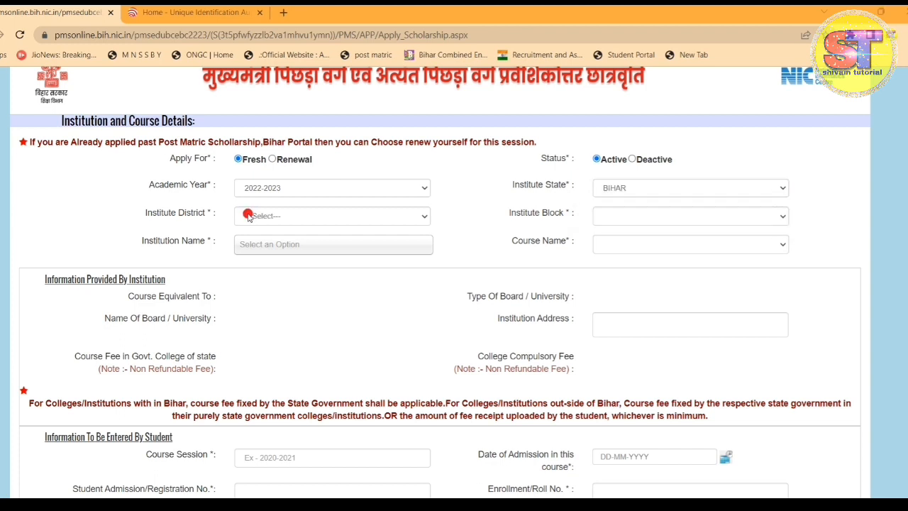
# - Set the institute district to SARAN and the institute block to Chapra
pyautogui.click(249, 216)
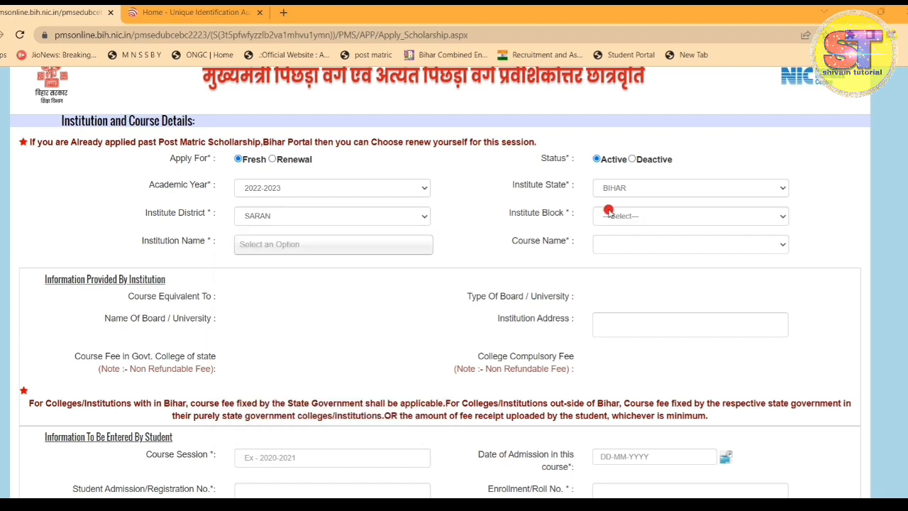
pyautogui.click(612, 217)
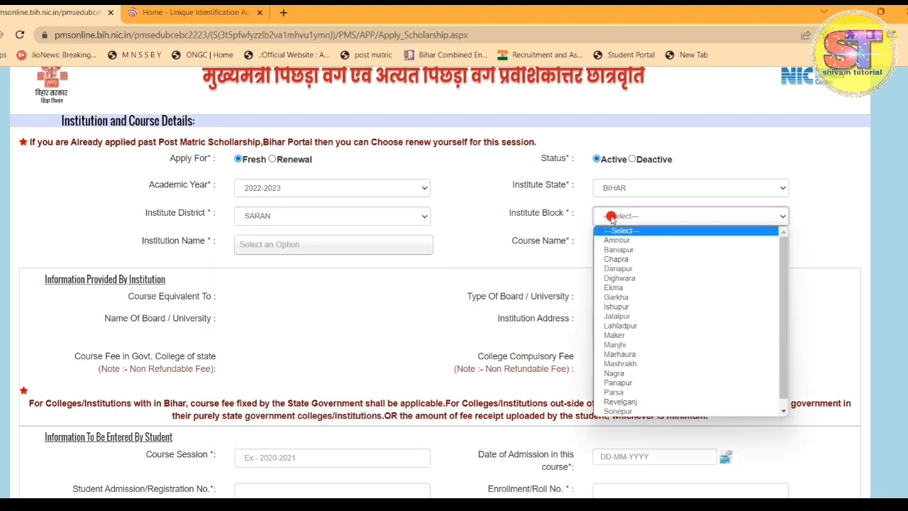
pyautogui.click(617, 260)
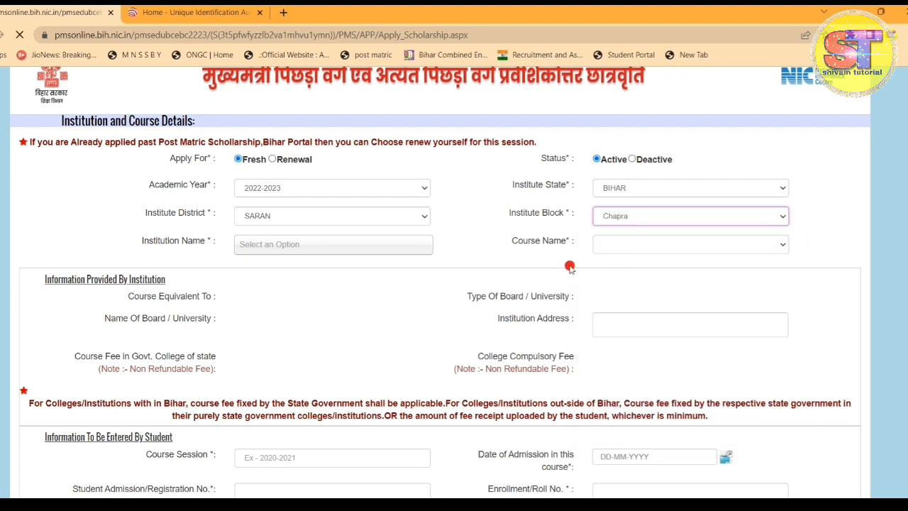
# - Choose Lok Nayak Jai Prakash Institute of Technology as the institution and B Tech as the course
pyautogui.click(286, 248)
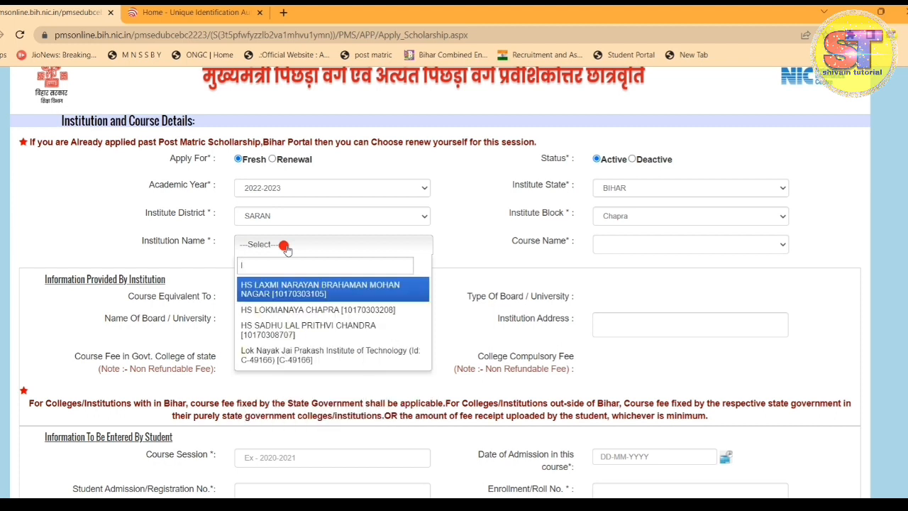
pyautogui.click(292, 355)
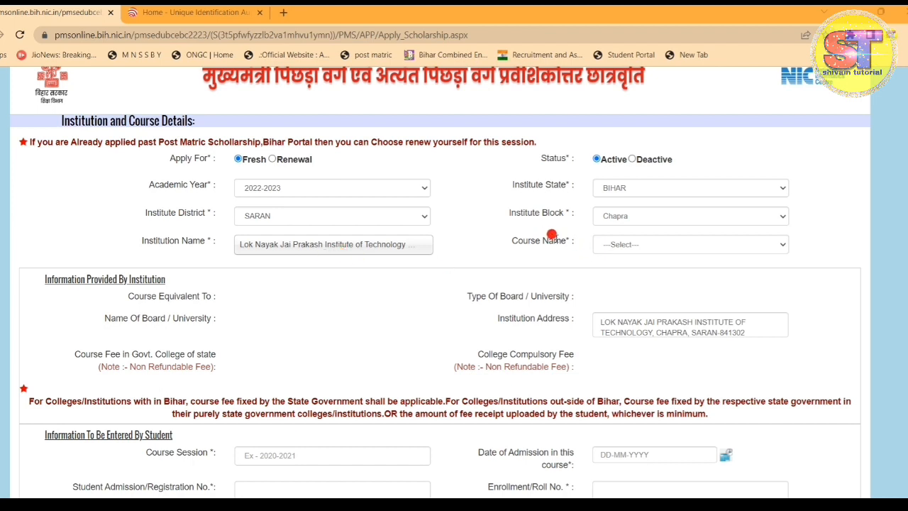
pyautogui.click(619, 245)
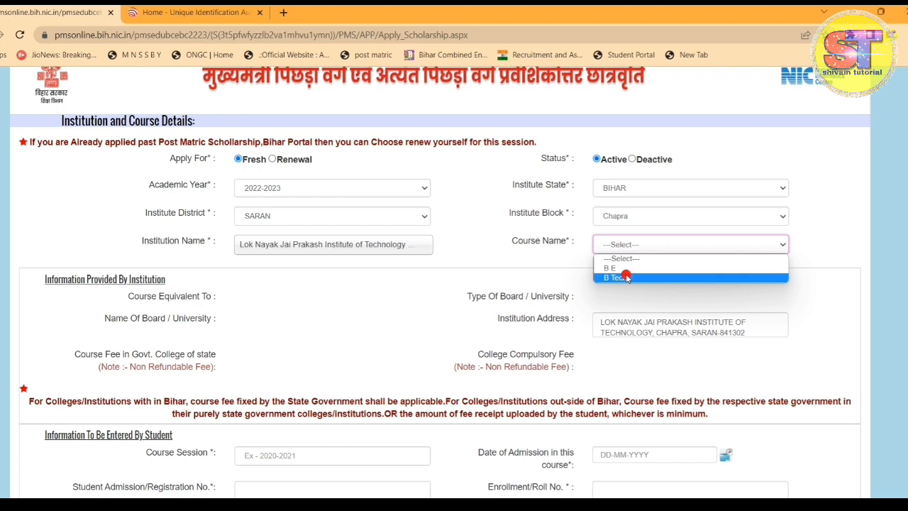
pyautogui.click(627, 277)
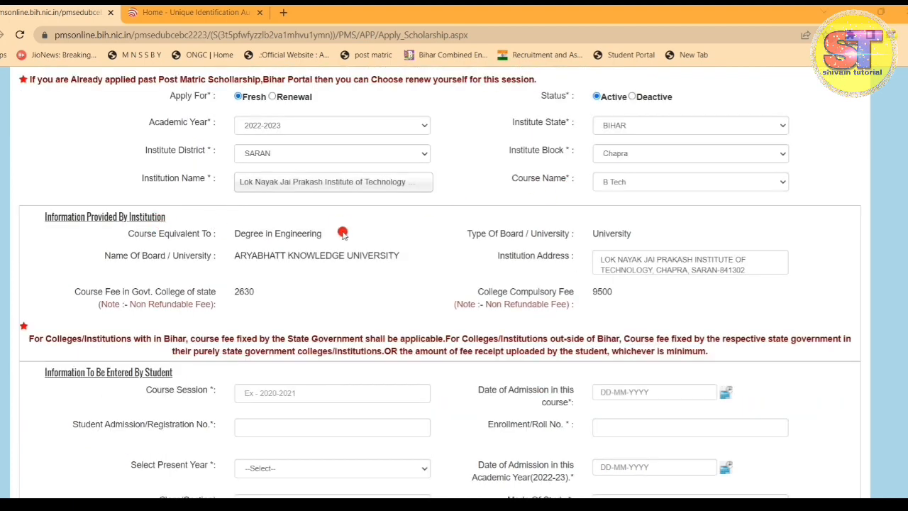
# - Examine the institution's information and the student's course session, admission date, registration number, roll number and present year fields
pyautogui.scroll(-1, 341, 245)
pyautogui.scroll(-1, 341, 245)
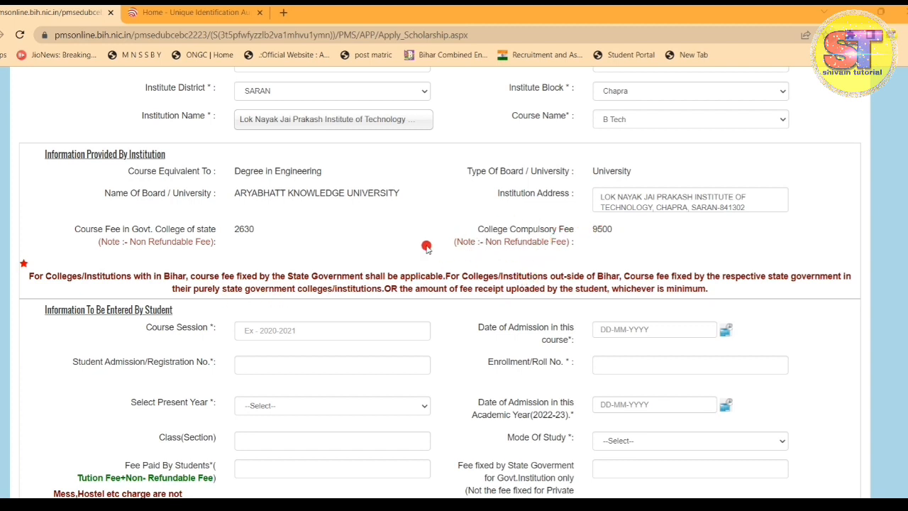
pyautogui.scroll(-3, 374, 467)
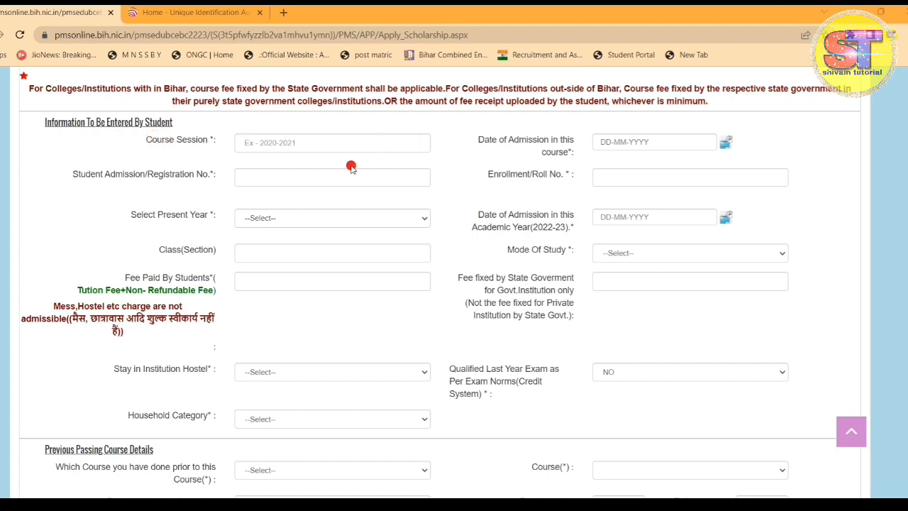
pyautogui.click(264, 141)
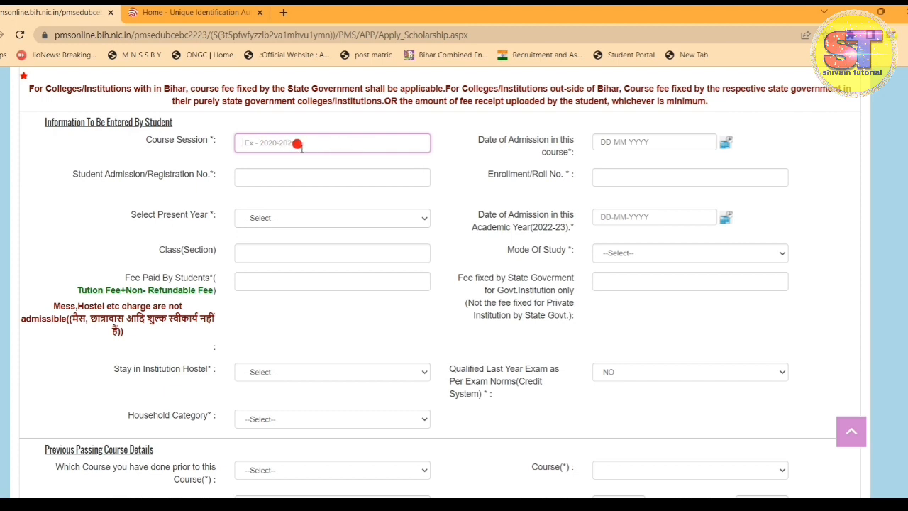
pyautogui.click(614, 142)
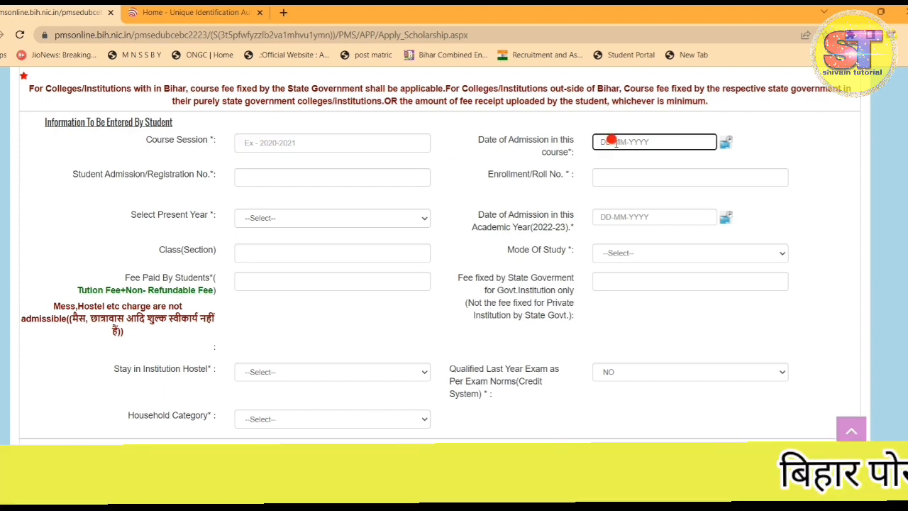
pyautogui.click(259, 175)
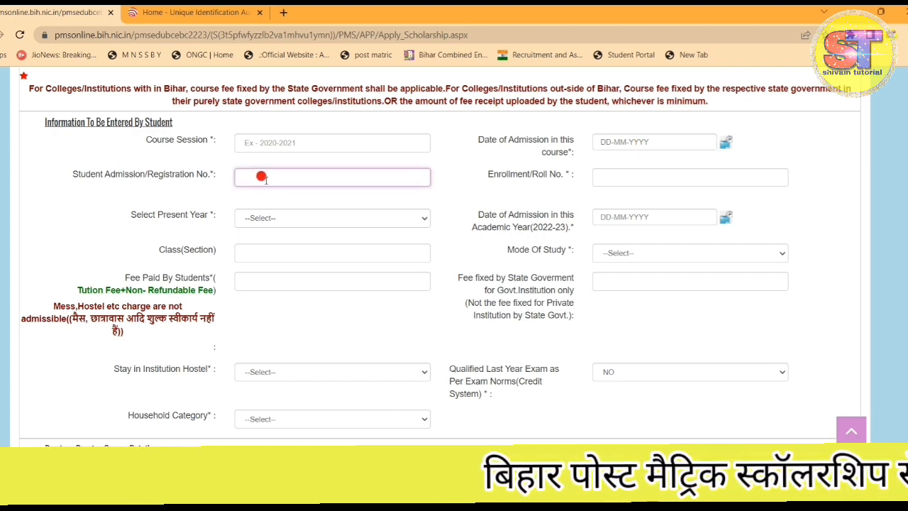
pyautogui.click(594, 176)
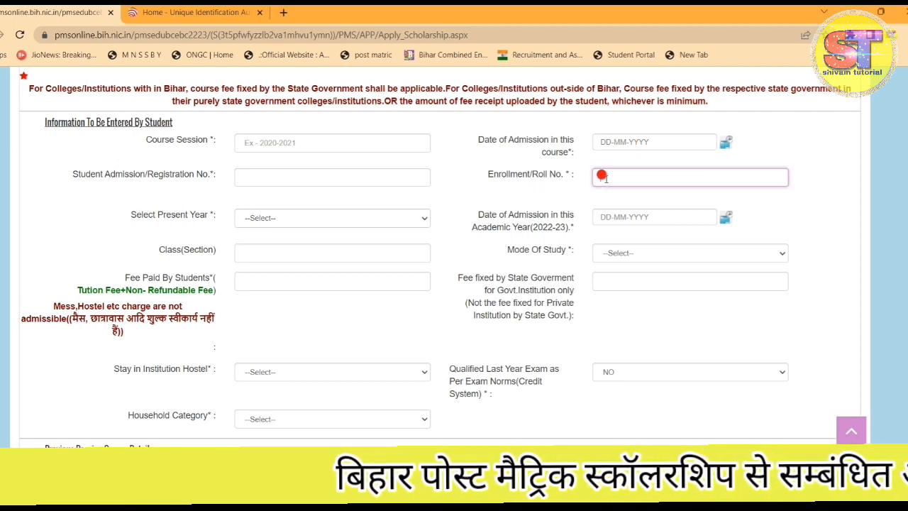
pyautogui.click(304, 219)
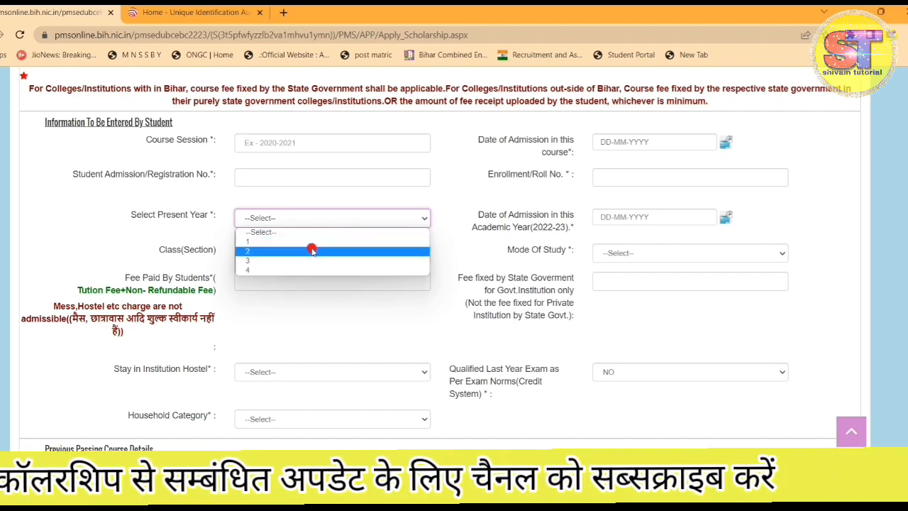
pyautogui.click(608, 217)
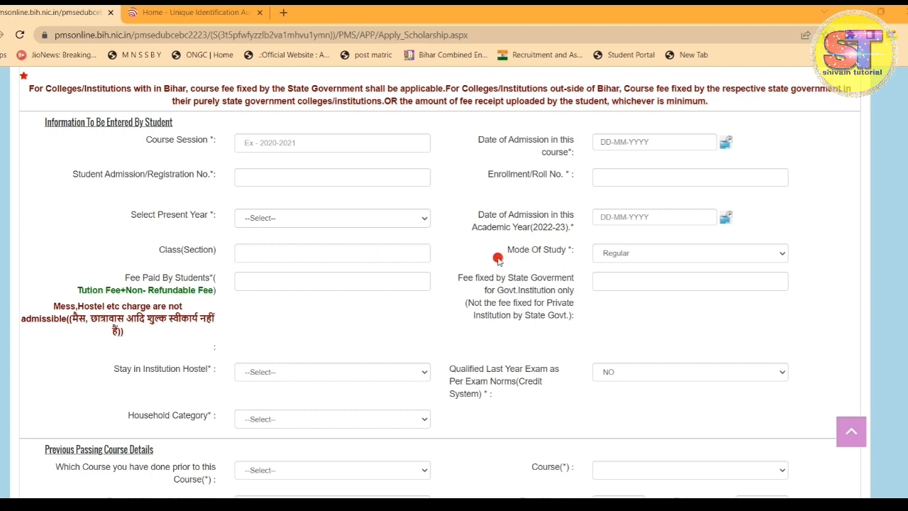
# - Set the mode of study to Regular and examine the fields for student-paid and state-fixed fees
pyautogui.click(610, 256)
pyautogui.click(612, 278)
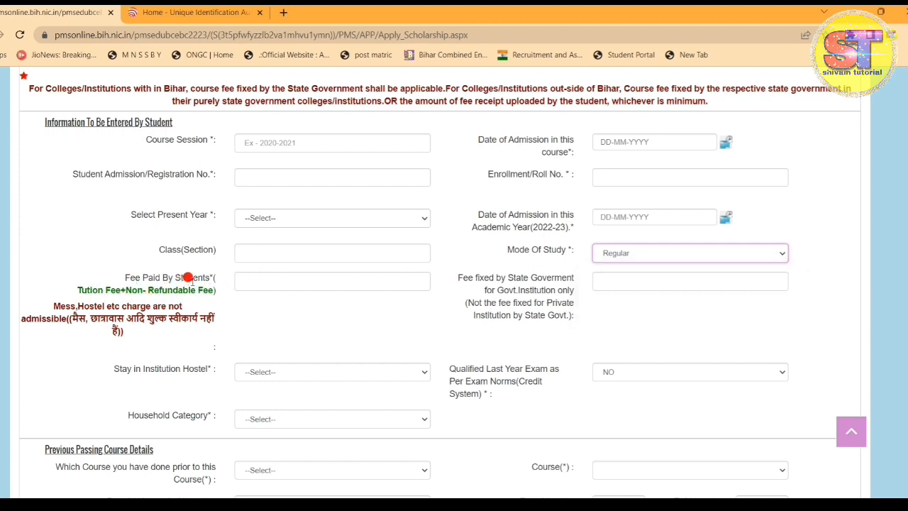
pyautogui.click(257, 280)
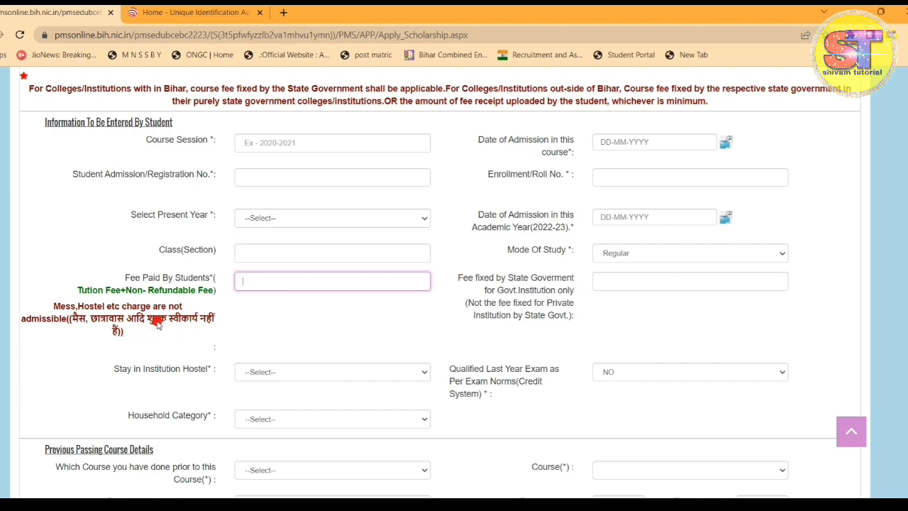
pyautogui.click(323, 480)
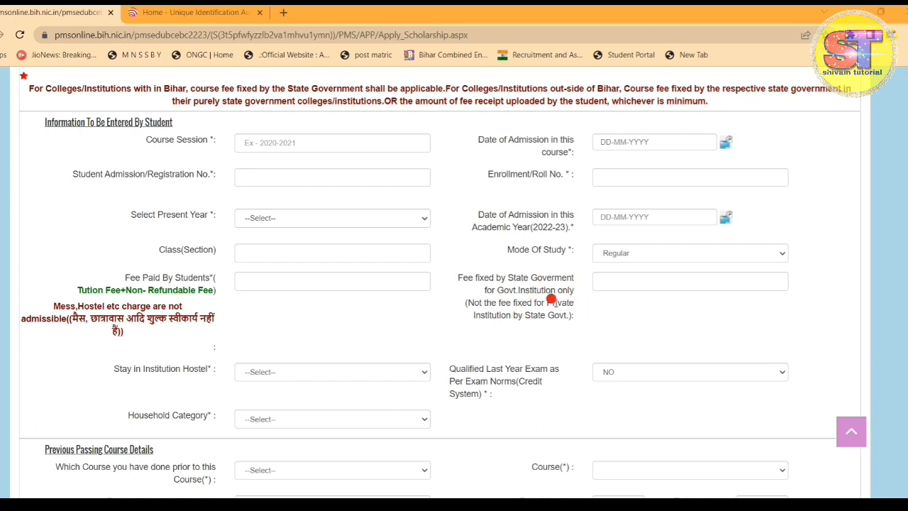
pyautogui.click(603, 279)
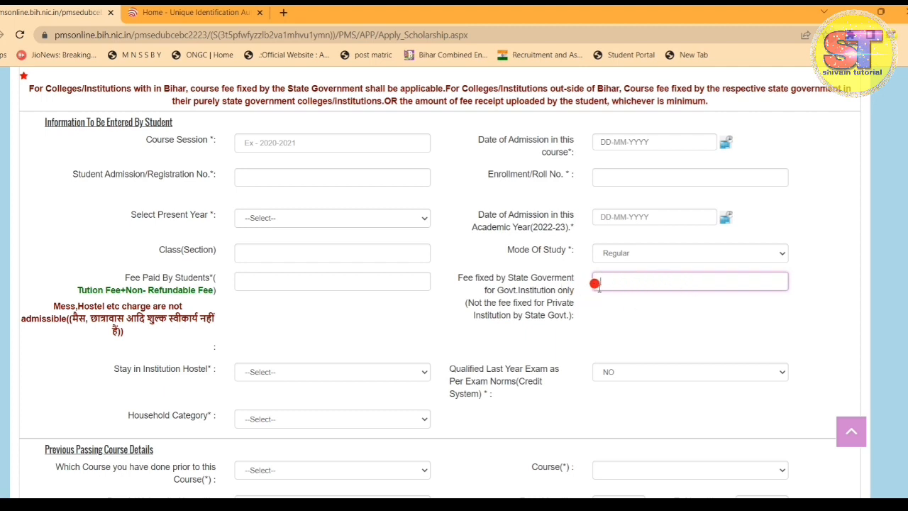
# - Set Stay in Institution Hostel to YES and acknowledge the hostel receipt notice
pyautogui.scroll(-1, 558, 300)
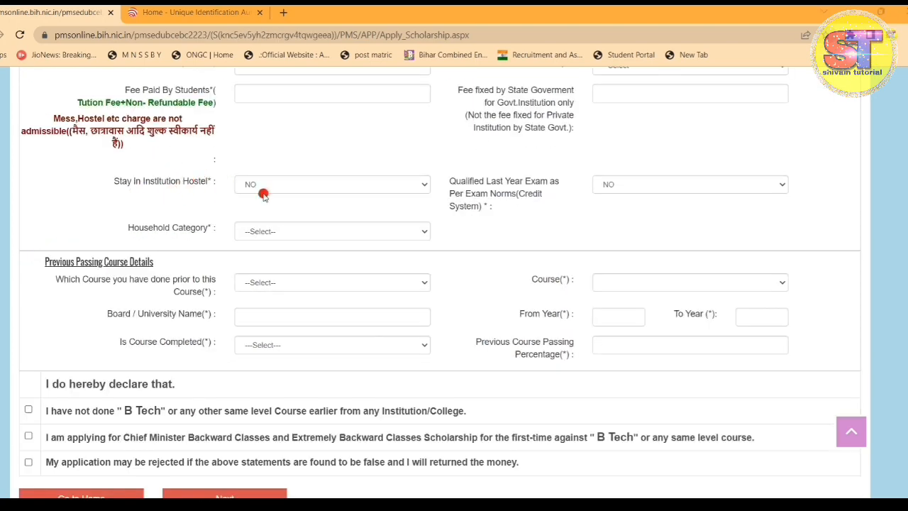
pyautogui.click(274, 188)
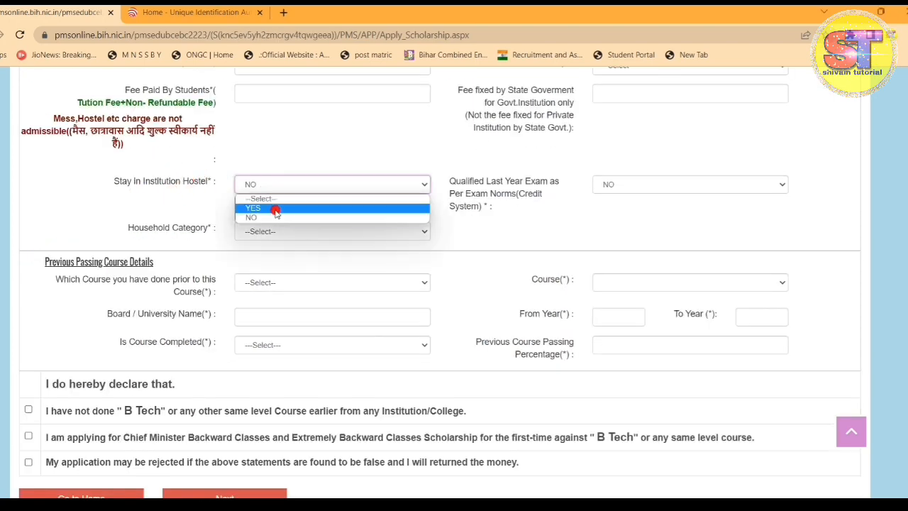
pyautogui.click(276, 209)
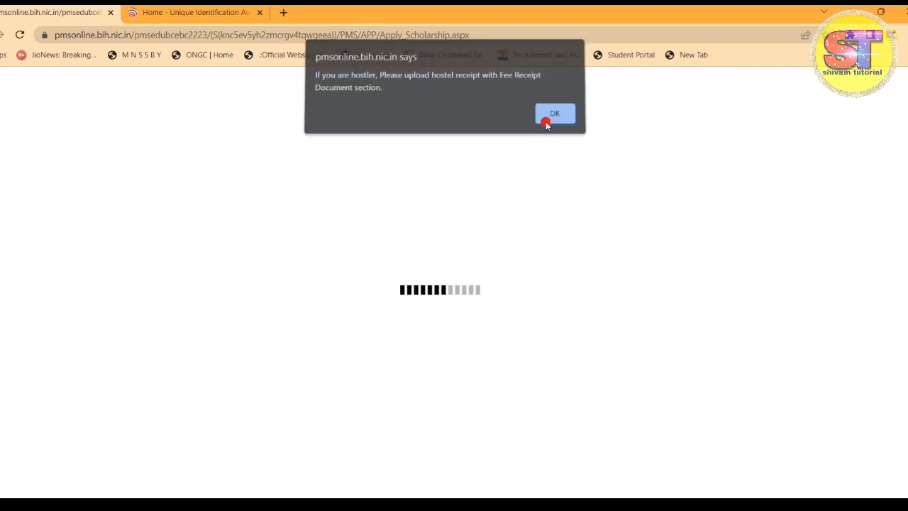
pyautogui.click(552, 119)
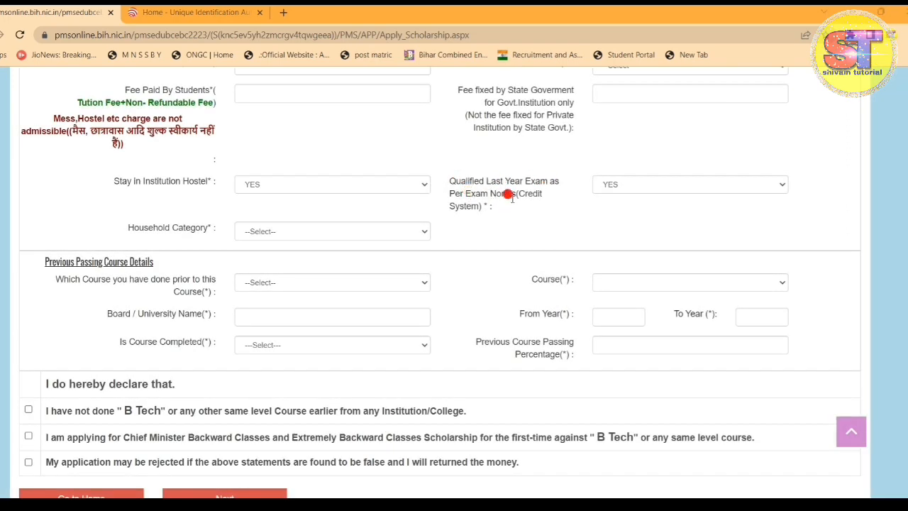
# - Set the last year exam qualification to NO and the household category to Poorest
pyautogui.click(609, 185)
pyautogui.click(612, 208)
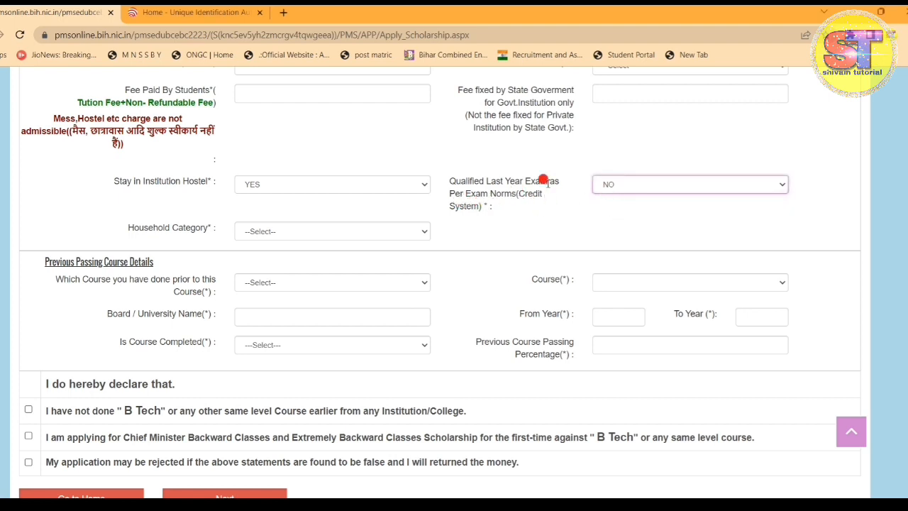
pyautogui.click(601, 186)
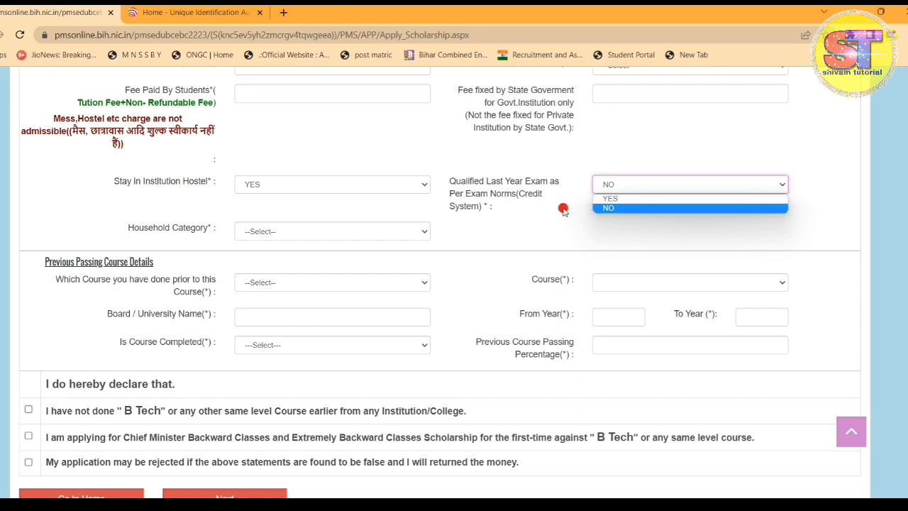
pyautogui.click(643, 207)
pyautogui.scroll(-1, 298, 260)
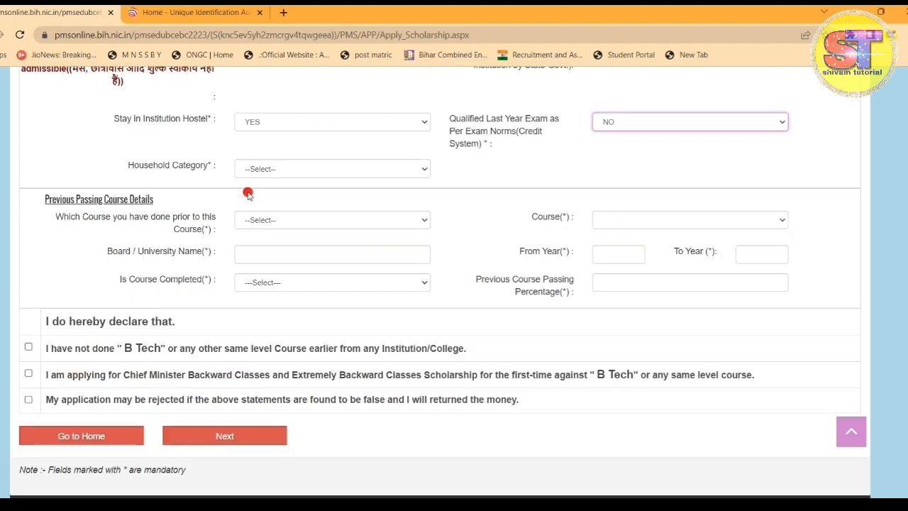
pyautogui.click(274, 167)
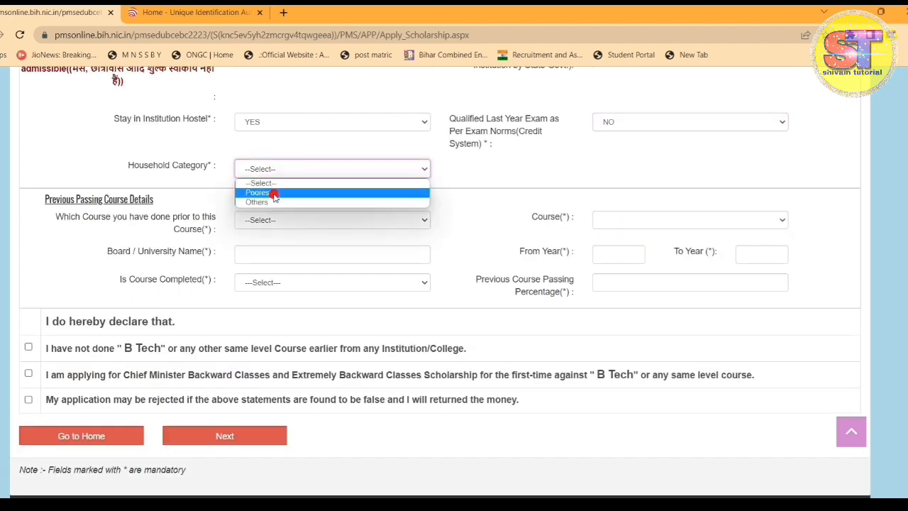
pyautogui.click(273, 195)
# - Set the previous course group to Group-D (XI, XII, Polytechnic and ITI) and the course to Senior Secondary(10+2) Science
pyautogui.scroll(-1, 312, 310)
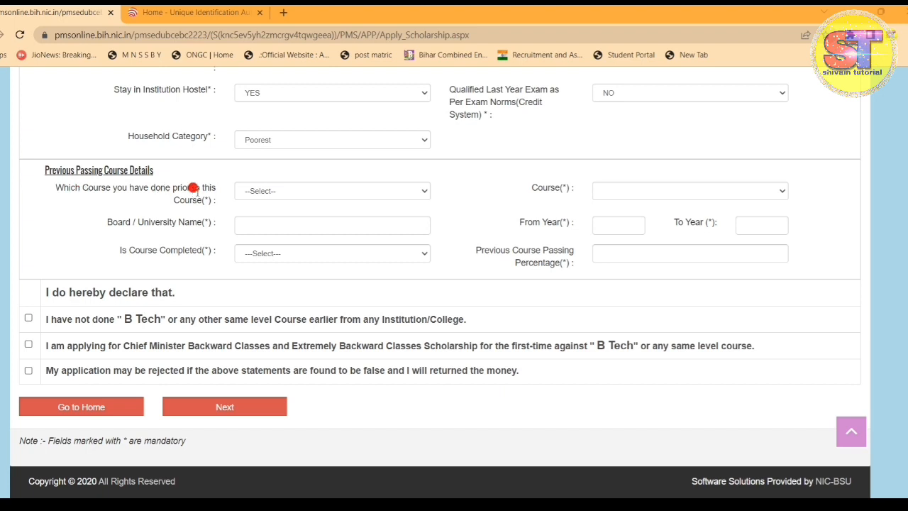
pyautogui.click(267, 193)
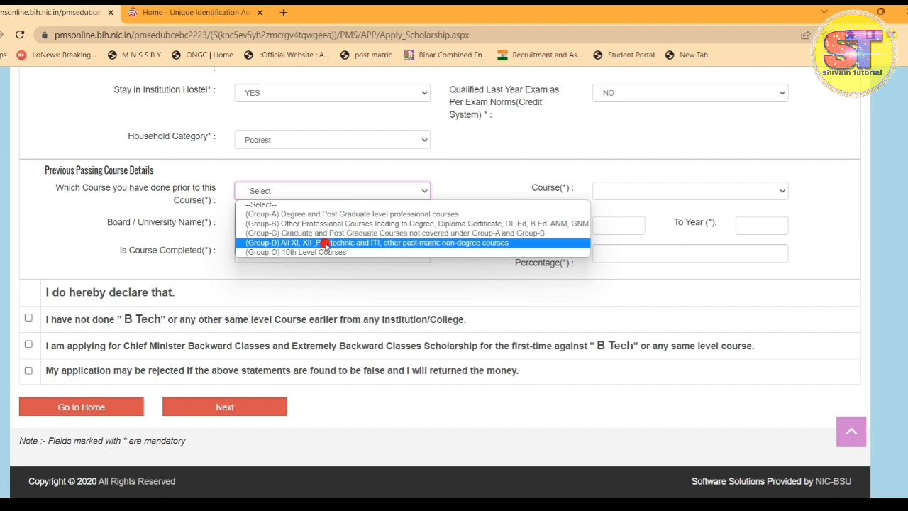
pyautogui.click(325, 243)
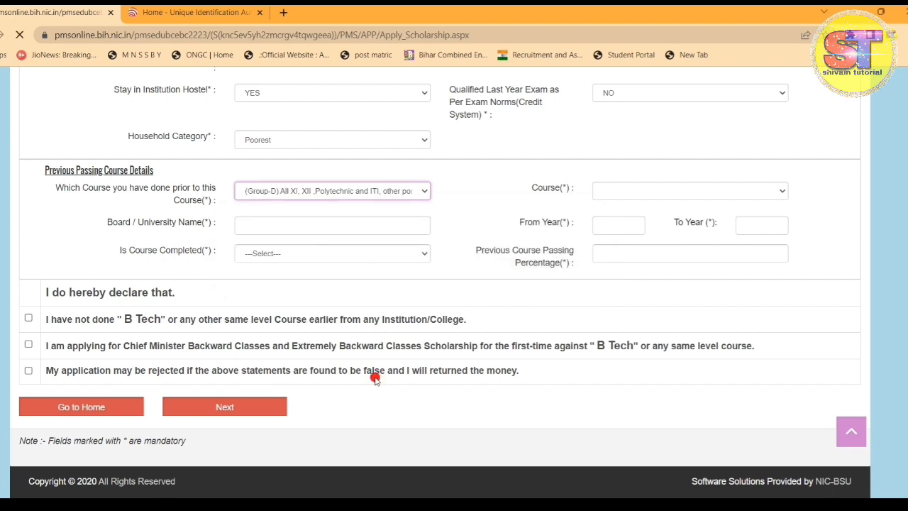
pyautogui.click(613, 189)
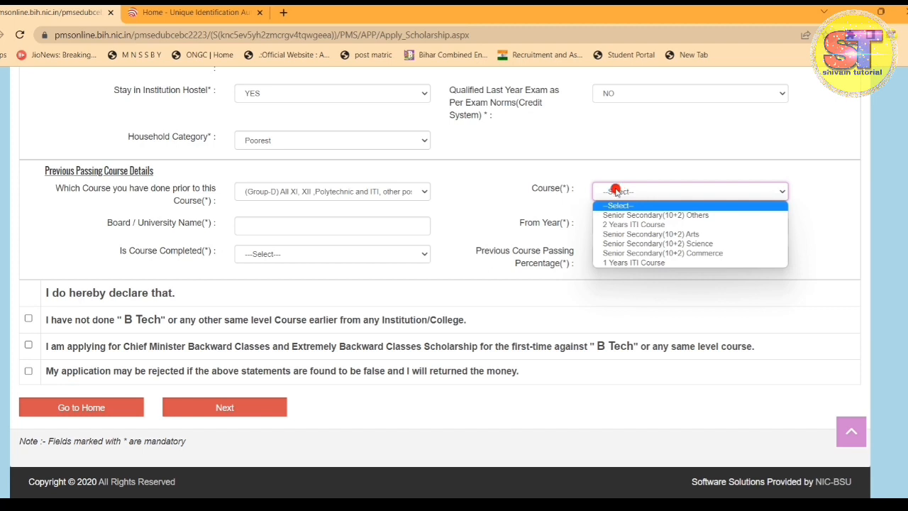
pyautogui.click(681, 244)
pyautogui.click(267, 222)
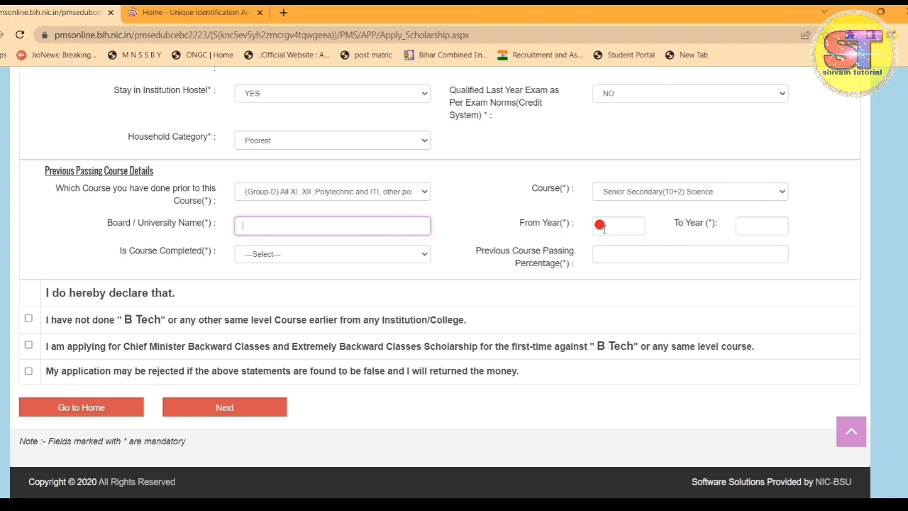
# - Complete the previous course details with board BSEB , PATNA, 2019 to 2021, completed Yes and 71 percent, accept the three declarations and continue
pyautogui.click(758, 222)
pyautogui.click(614, 224)
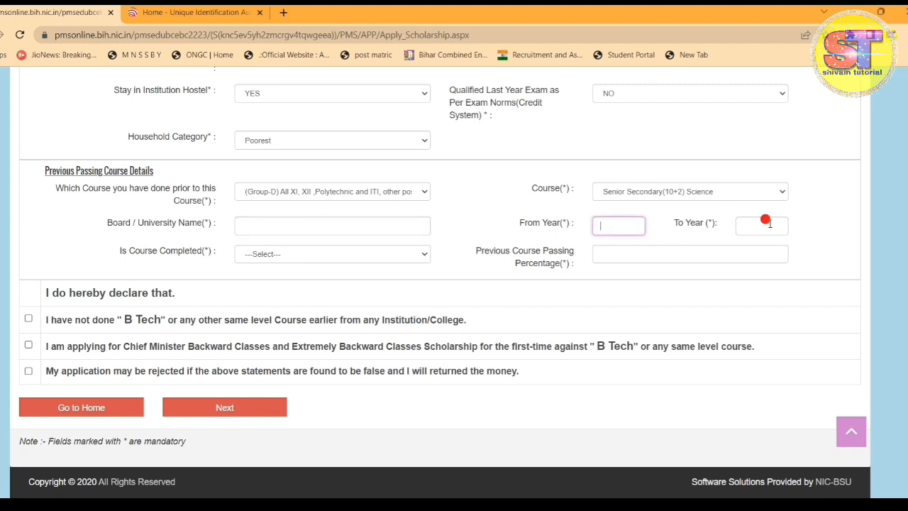
pyautogui.click(760, 221)
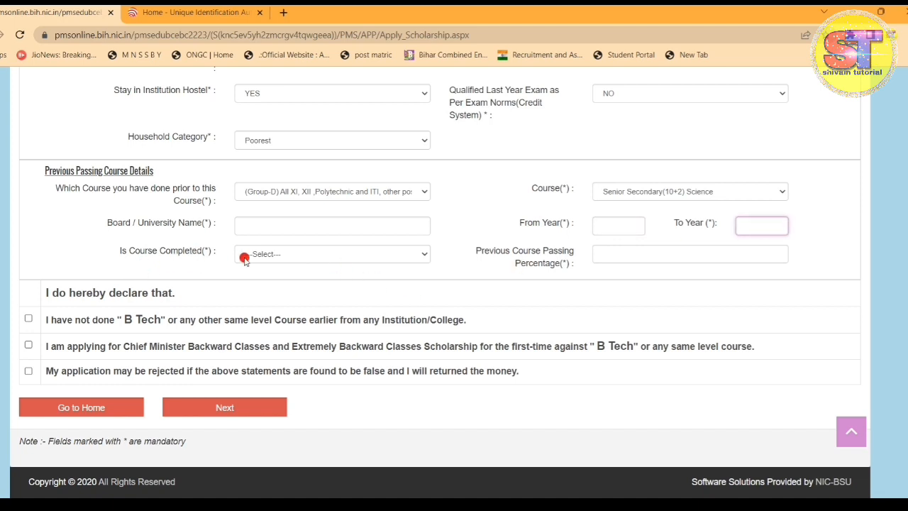
pyautogui.click(286, 256)
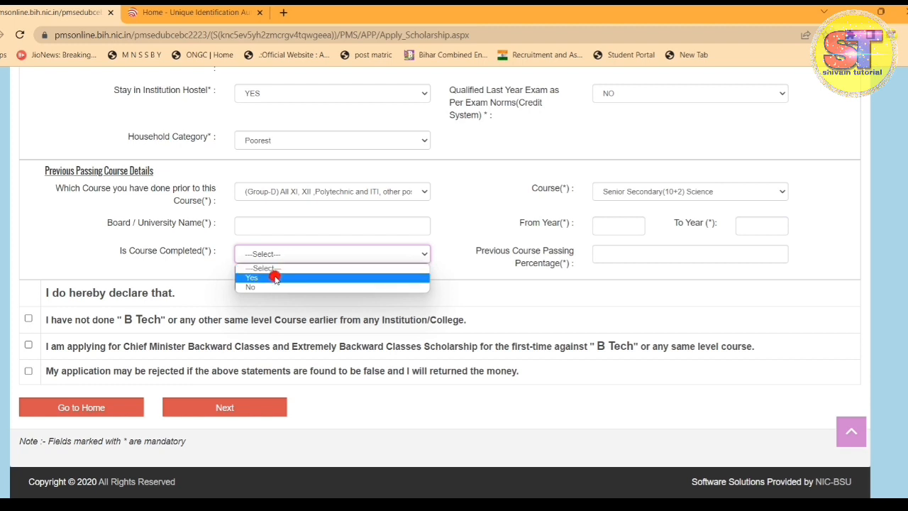
pyautogui.click(275, 279)
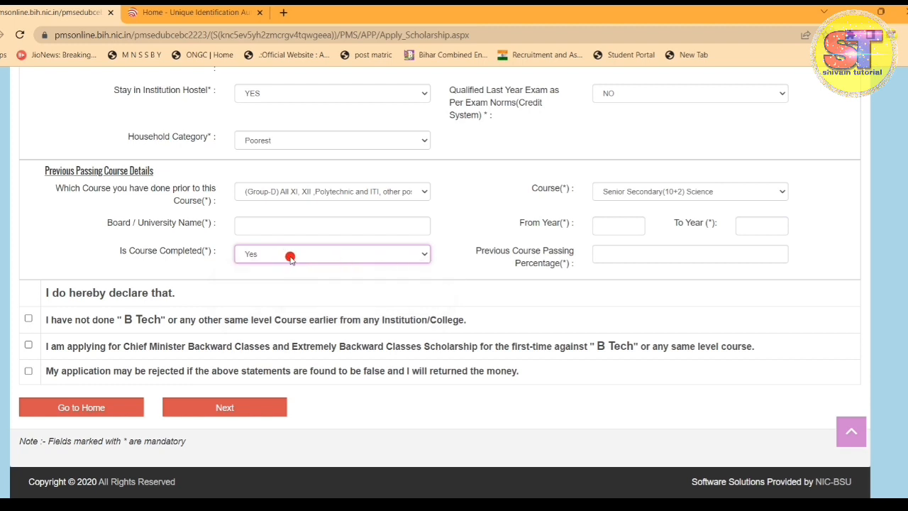
pyautogui.click(616, 252)
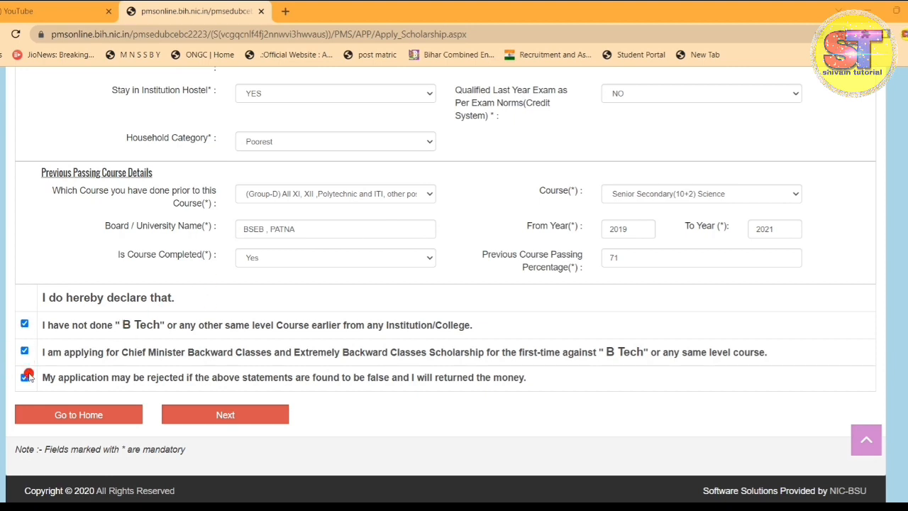
pyautogui.click(225, 417)
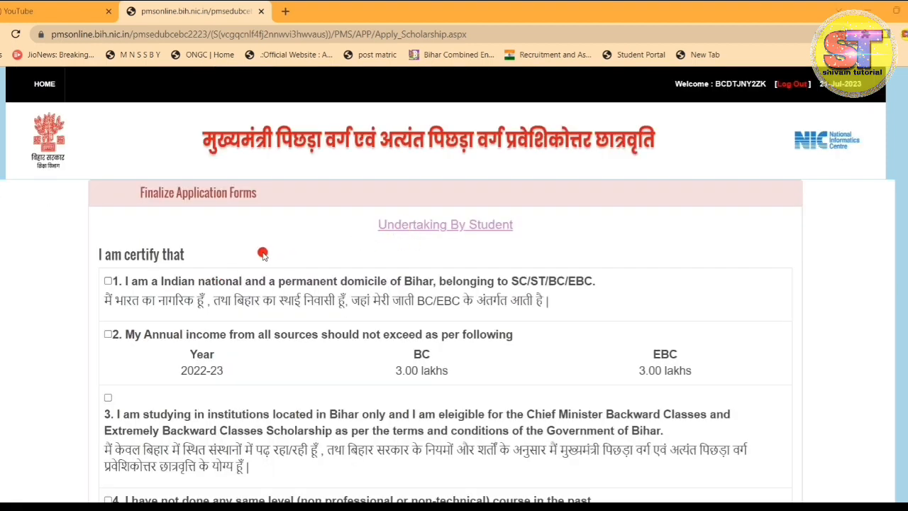
# - Accept all the student undertakings, verify the mobile number and email ID, and continue to the educational documents upload
pyautogui.scroll(-6, 110, 296)
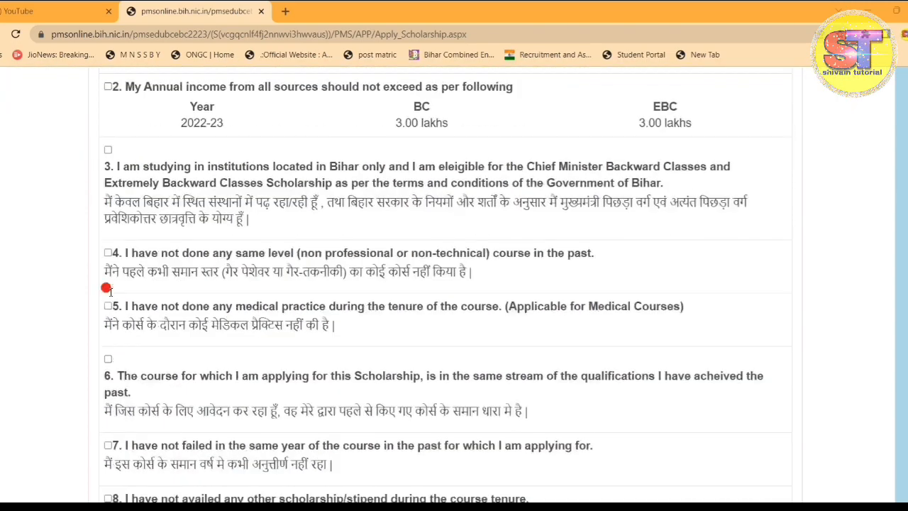
pyautogui.scroll(-5, 111, 300)
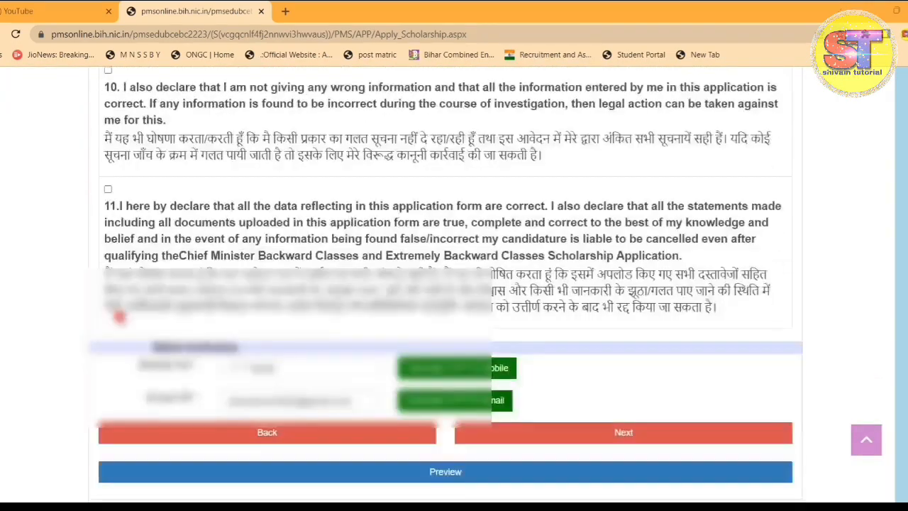
pyautogui.scroll(-2, 299, 187)
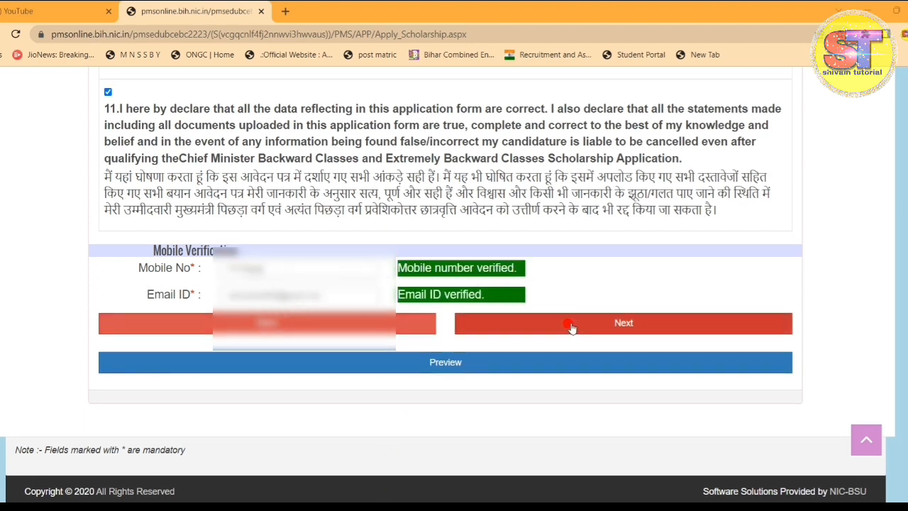
pyautogui.click(573, 328)
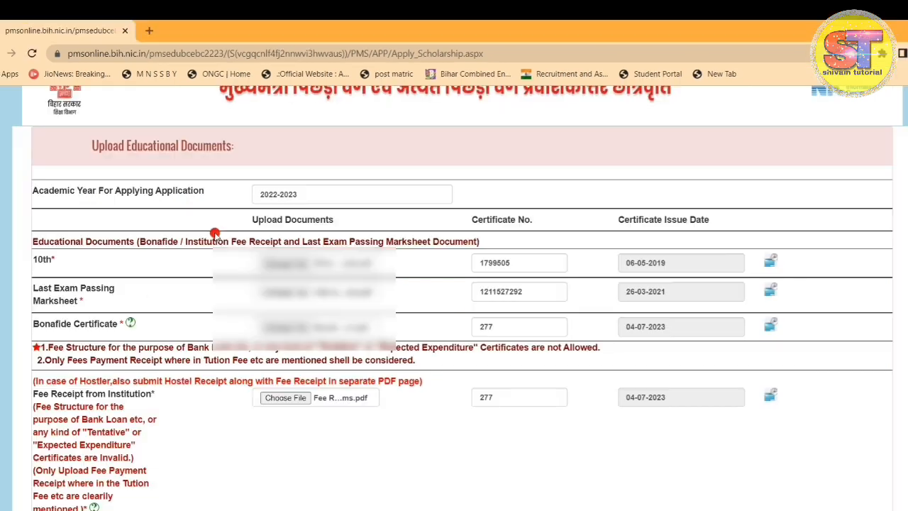
# - Check the 10th, last exam marksheet, bonafide and fee receipt entries, make the final submission and acknowledge the notice
pyautogui.scroll(1, 215, 234)
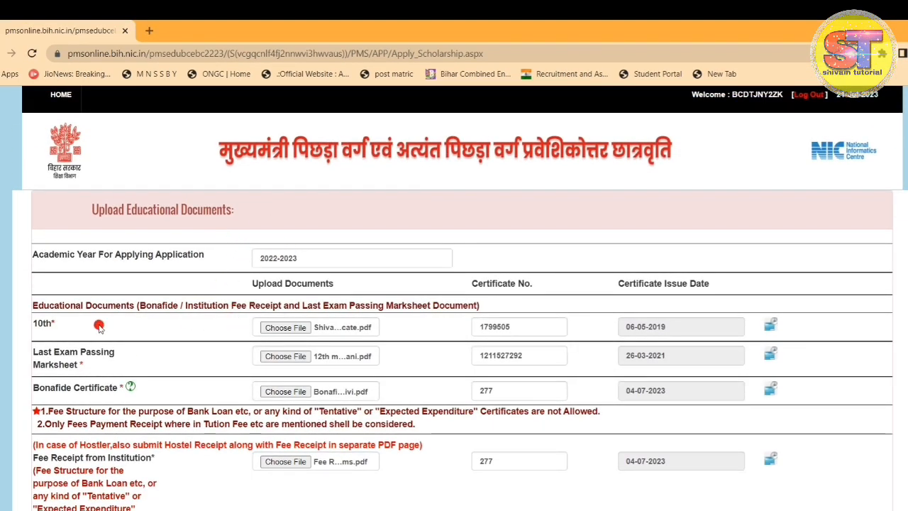
pyautogui.scroll(-1, 99, 327)
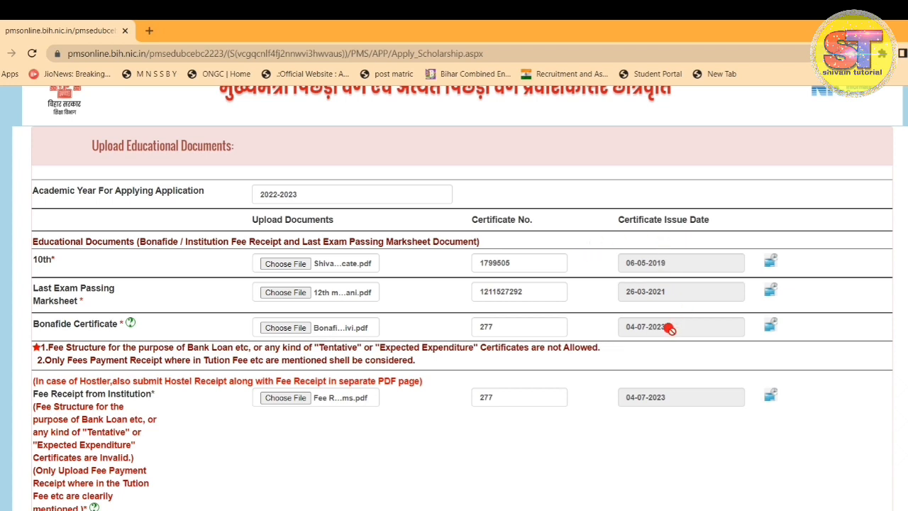
pyautogui.scroll(-1, 670, 326)
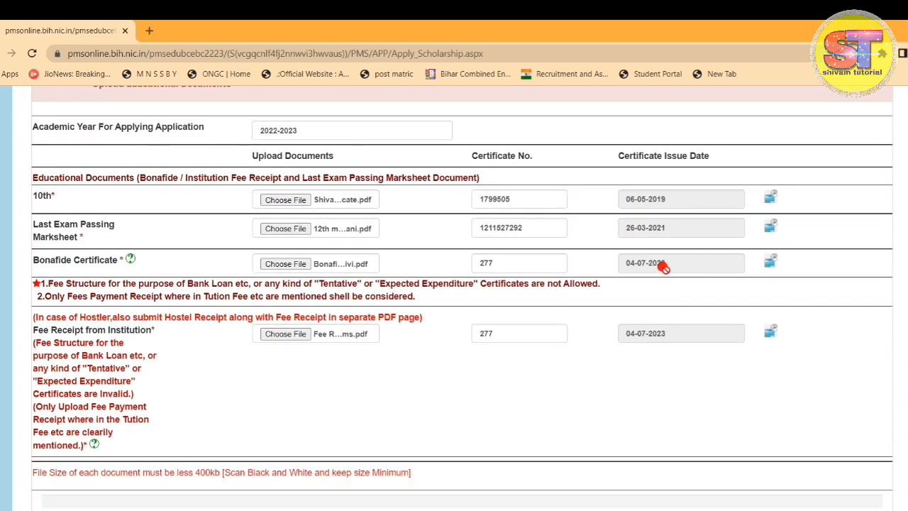
pyautogui.scroll(-1, 664, 267)
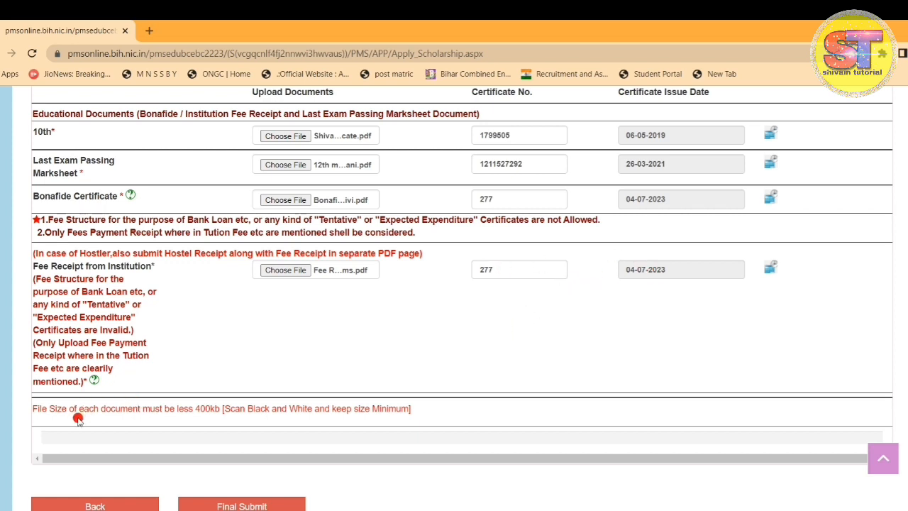
pyautogui.scroll(-2, 158, 416)
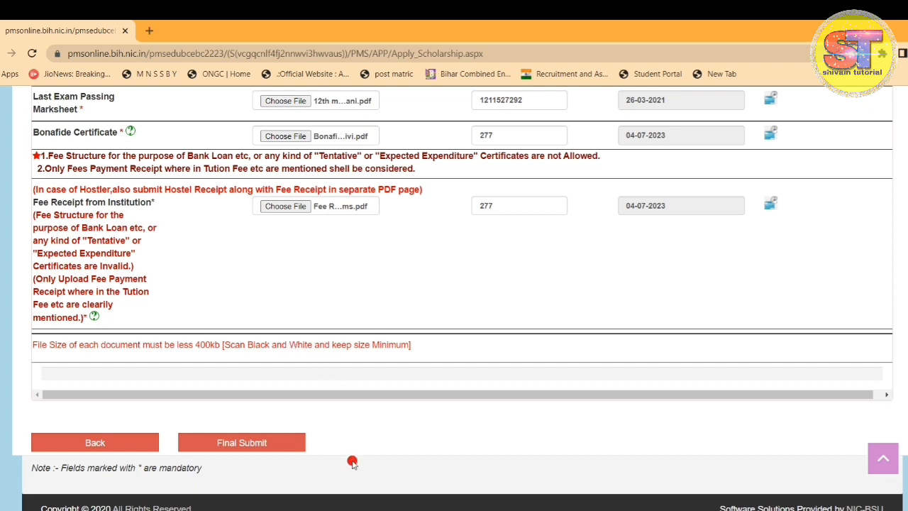
pyautogui.scroll(5, 300, 320)
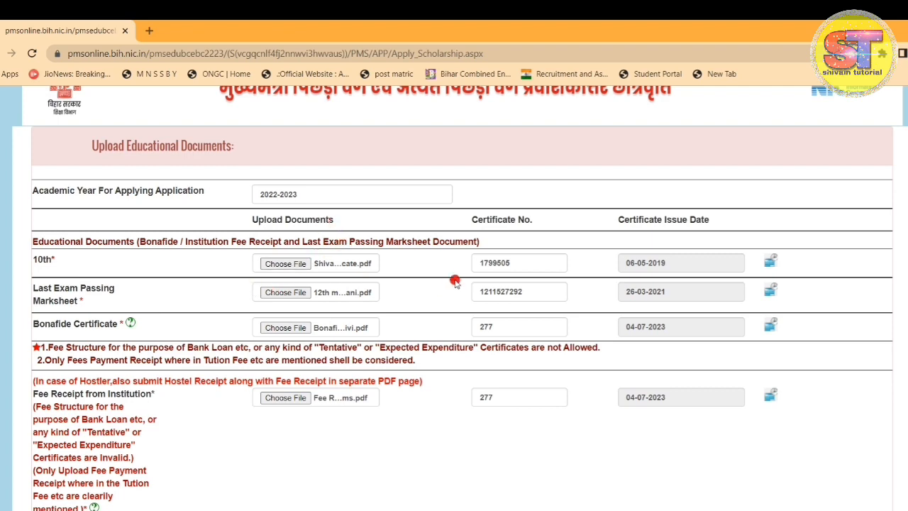
pyautogui.scroll(-5, 397, 362)
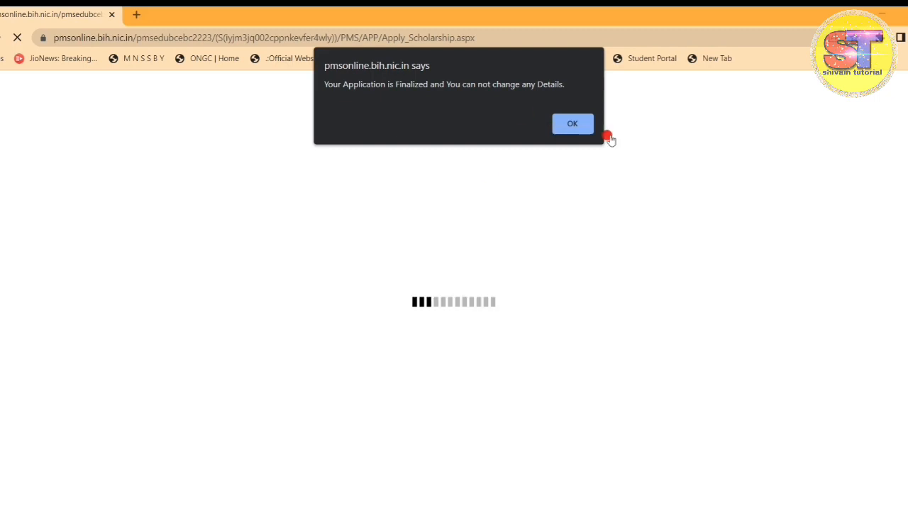
pyautogui.click(571, 125)
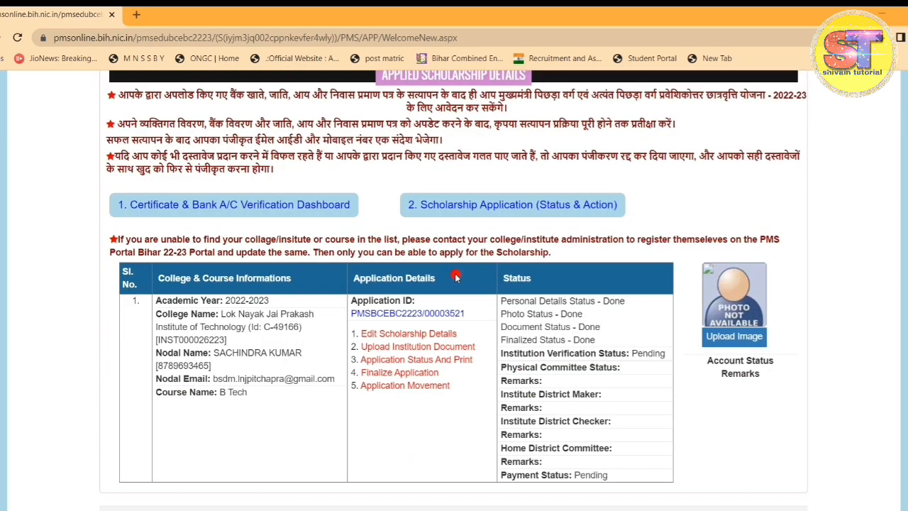
# - Open the status and print page of the finalized 2022-2023 scholarship application
pyautogui.scroll(-1, 438, 308)
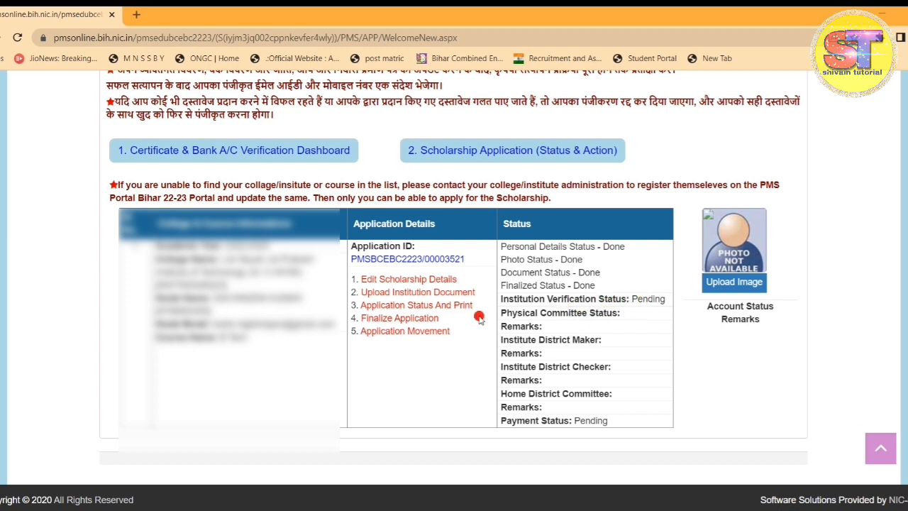
pyautogui.click(433, 306)
pyautogui.click(440, 306)
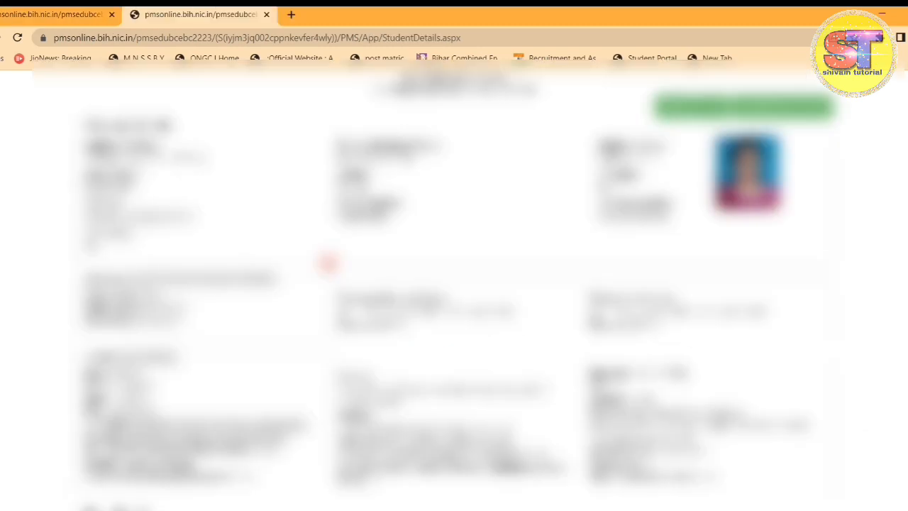
# - Look through the student's submitted application details and print the application
pyautogui.scroll(-1, 280, 254)
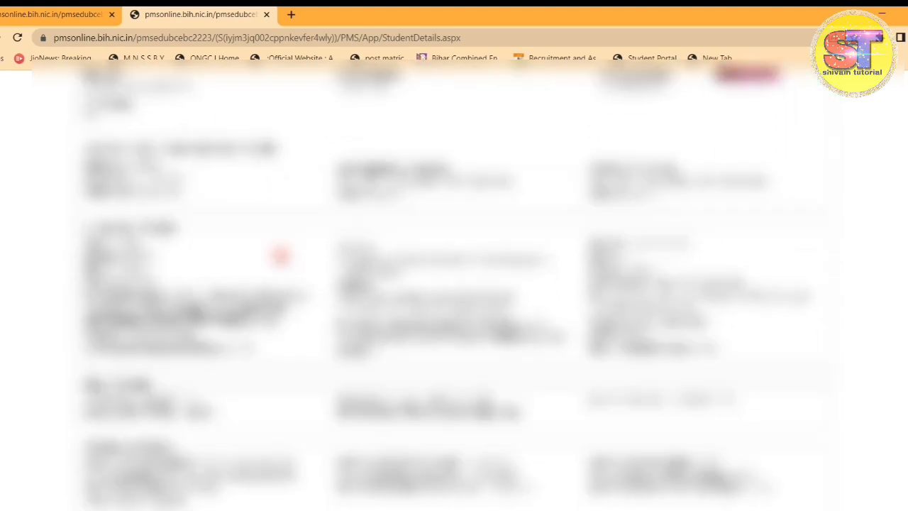
pyautogui.scroll(1, 284, 256)
pyautogui.scroll(-1, 316, 266)
pyautogui.scroll(-1, 344, 274)
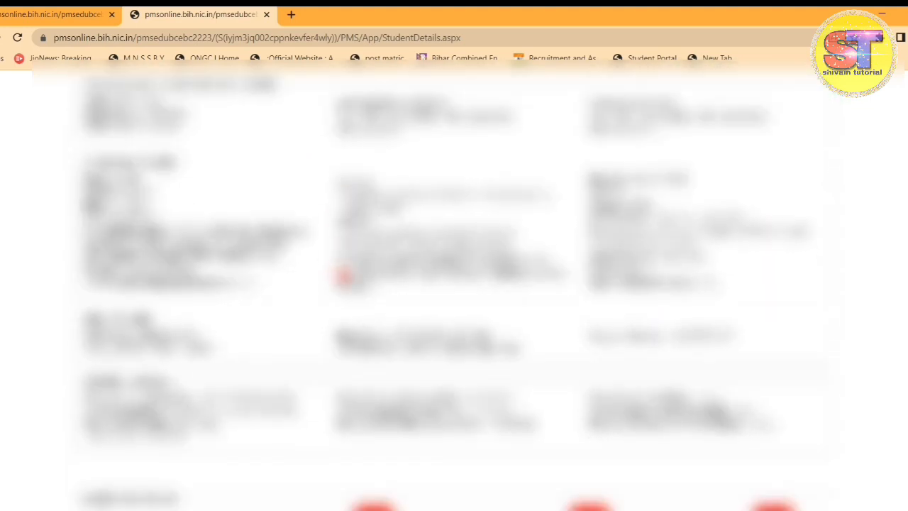
pyautogui.scroll(3, 430, 227)
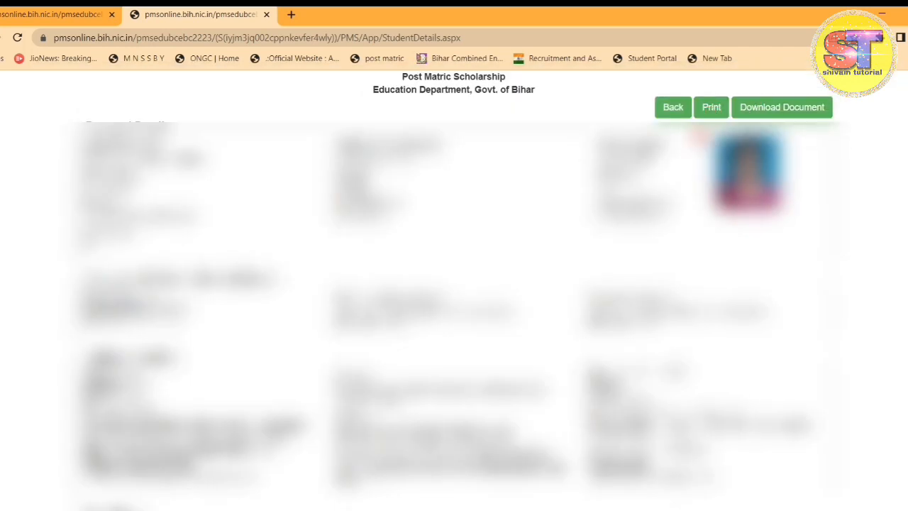
pyautogui.click(711, 110)
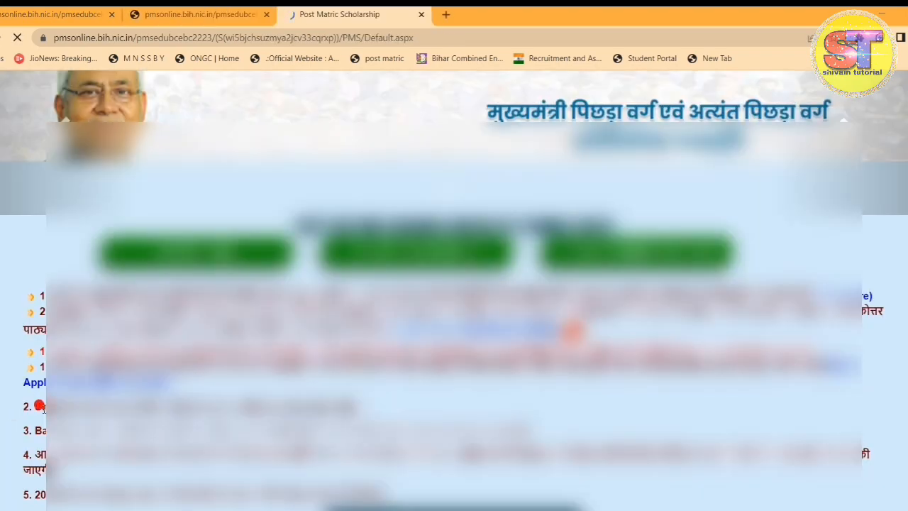